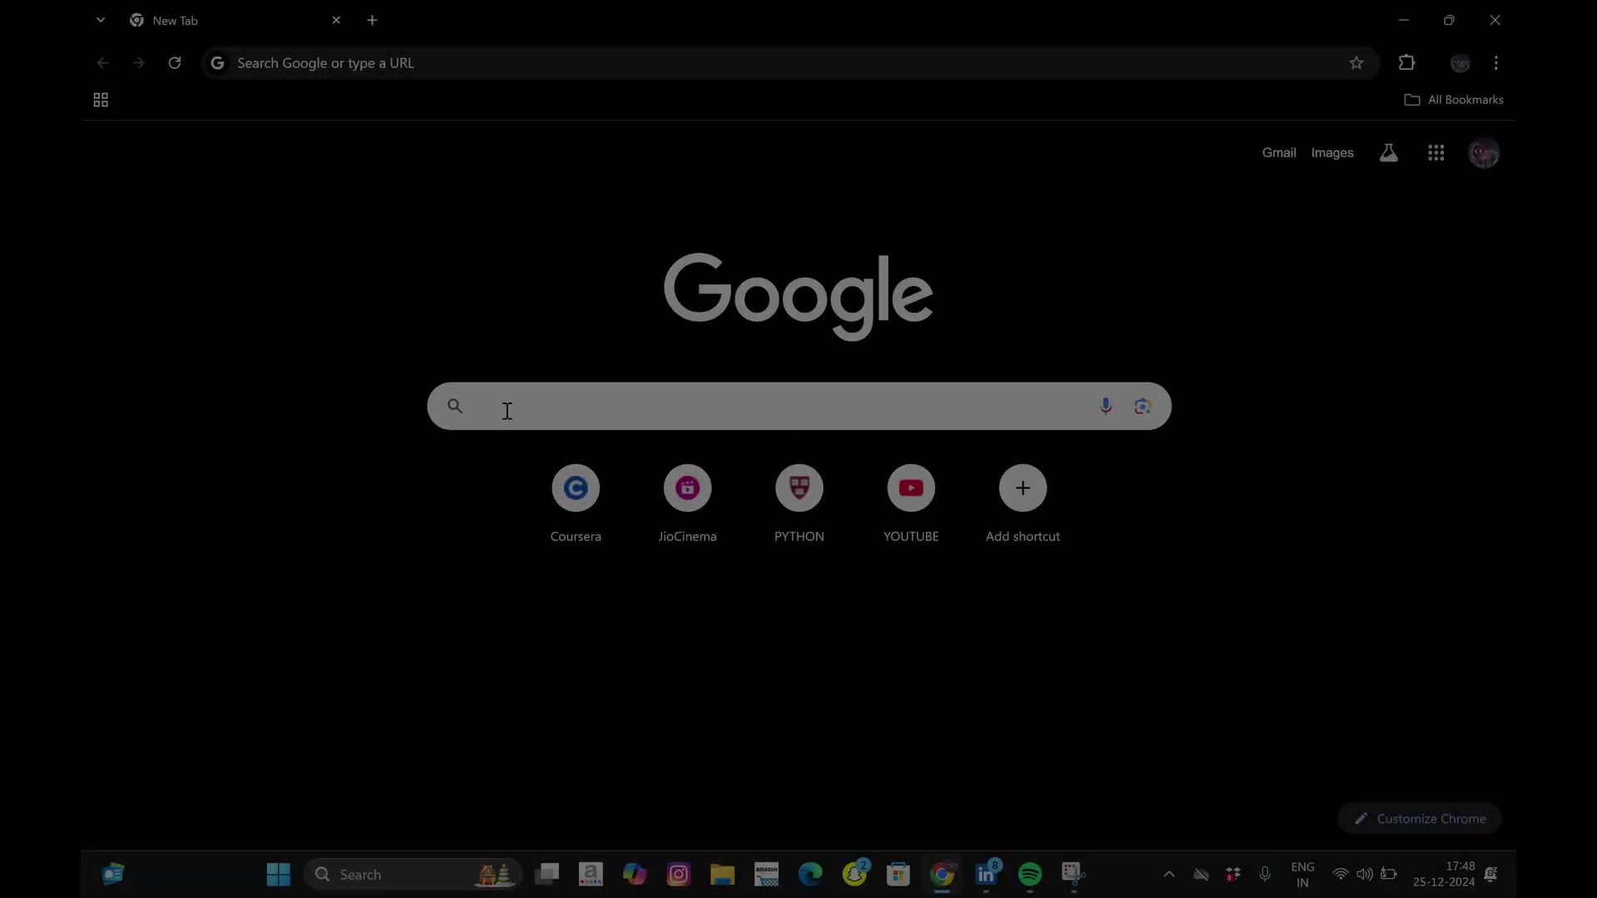
Search Google for 'coursera' and pick the Coursera suggestion
left_click(506, 411)
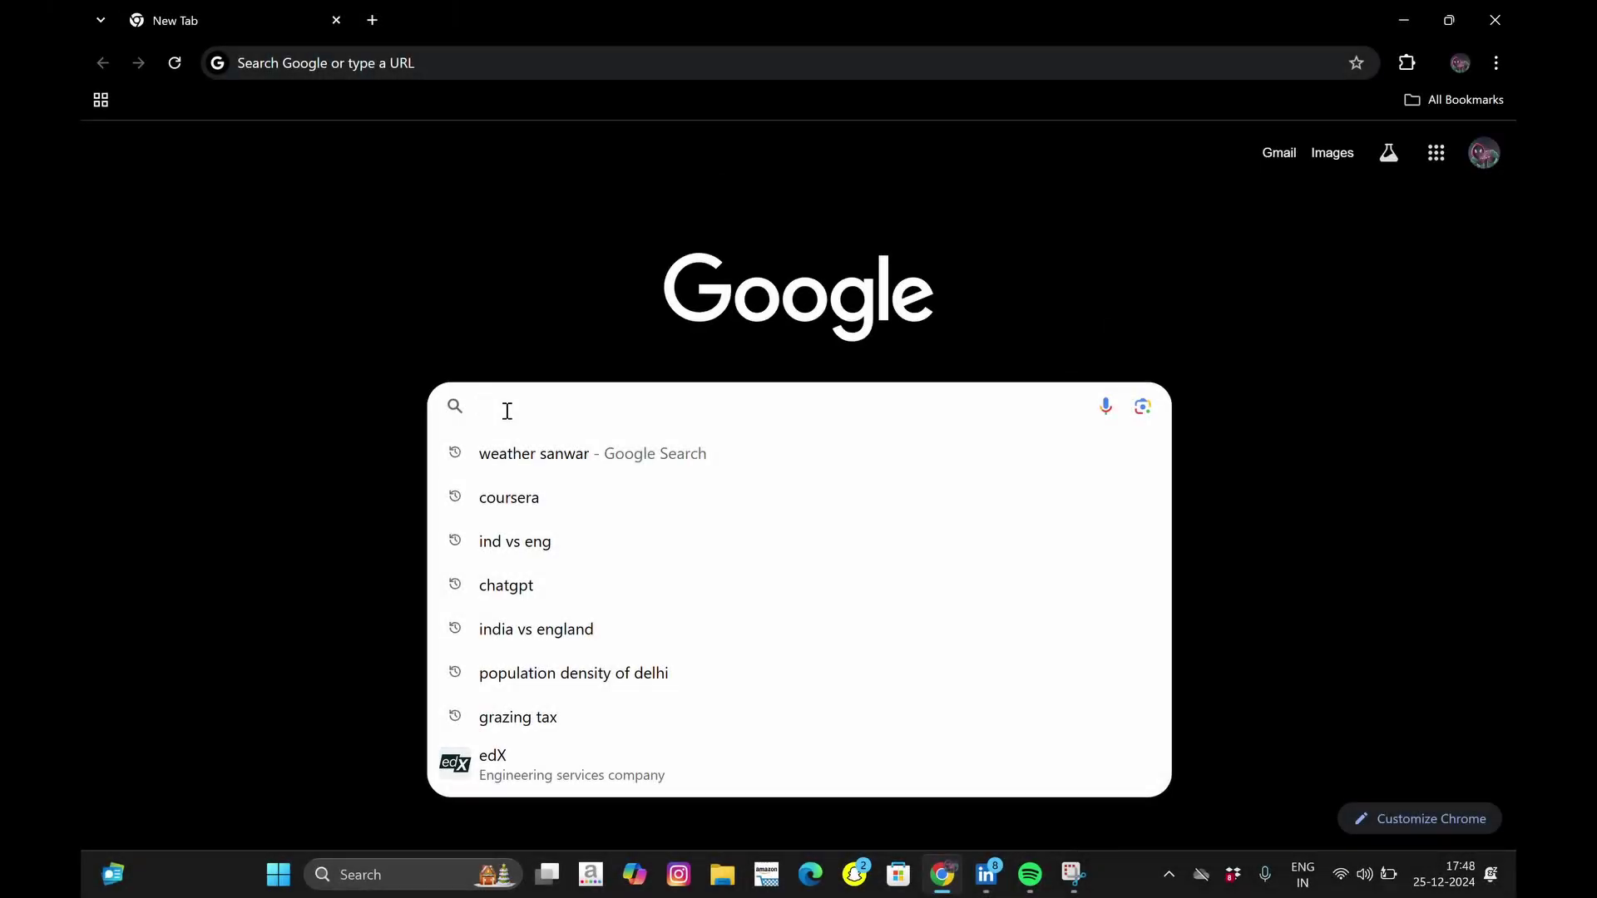
type("cour")
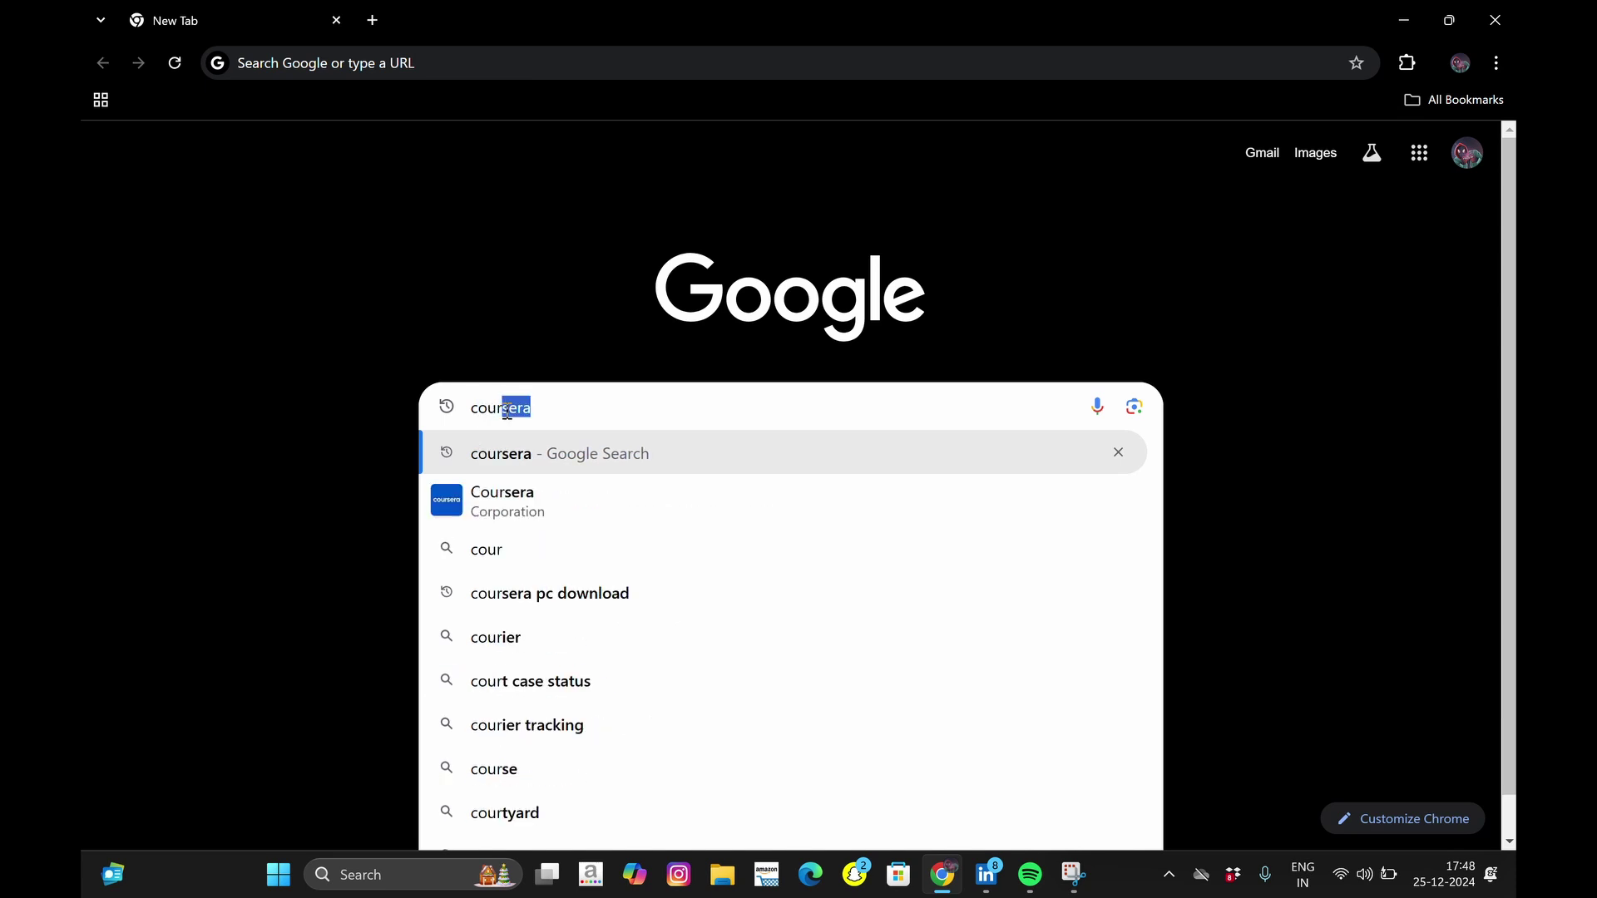
type("sera")
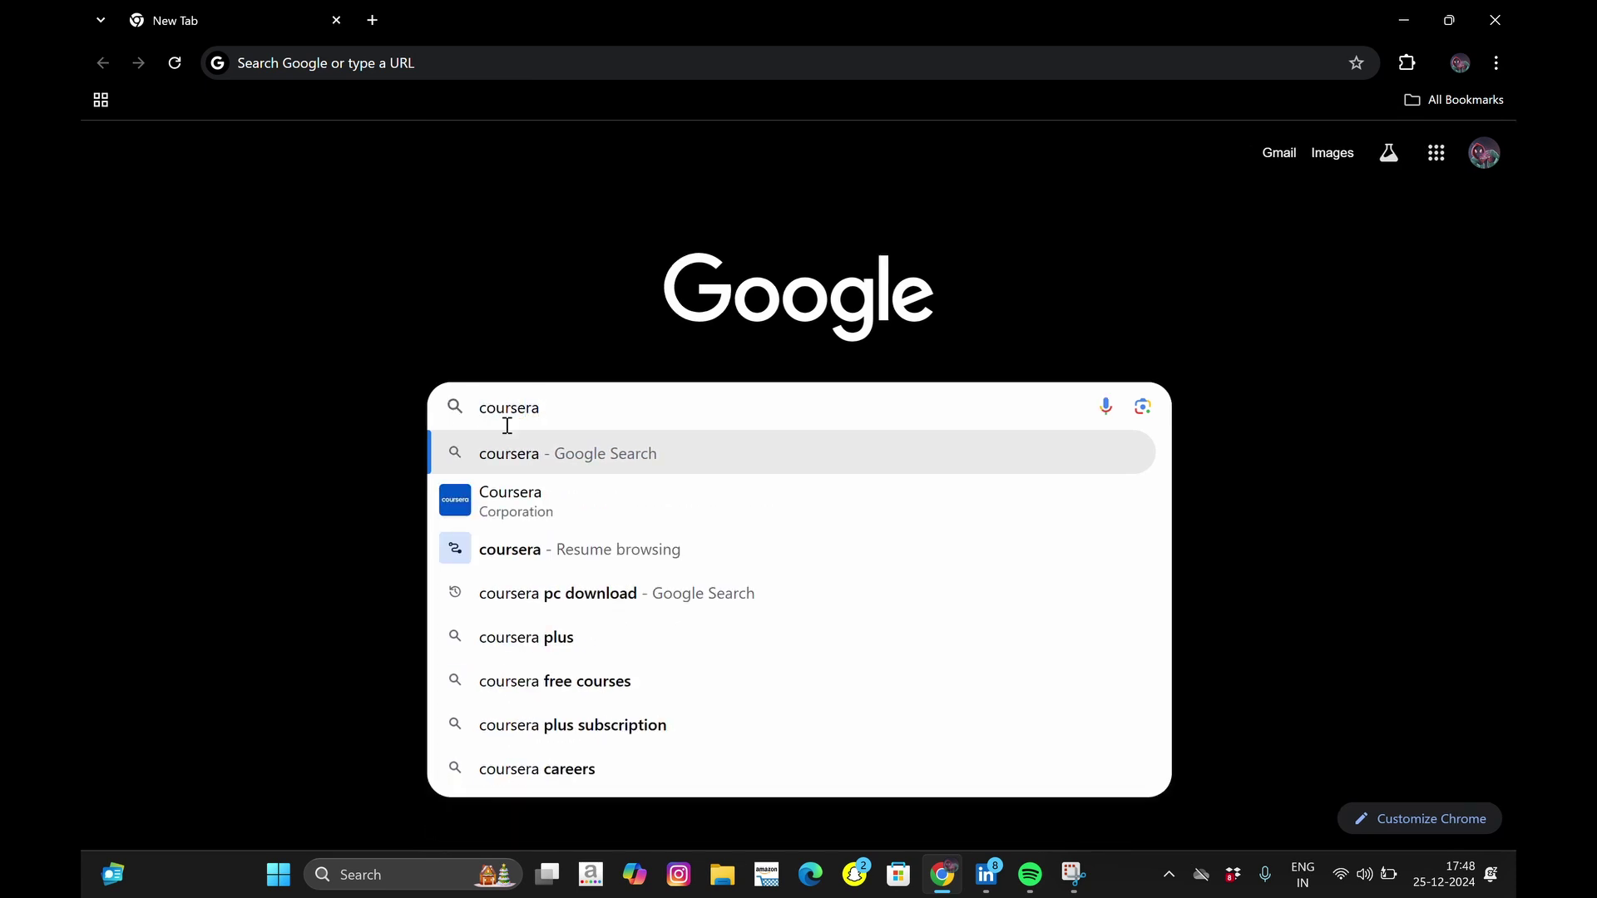
left_click(515, 499)
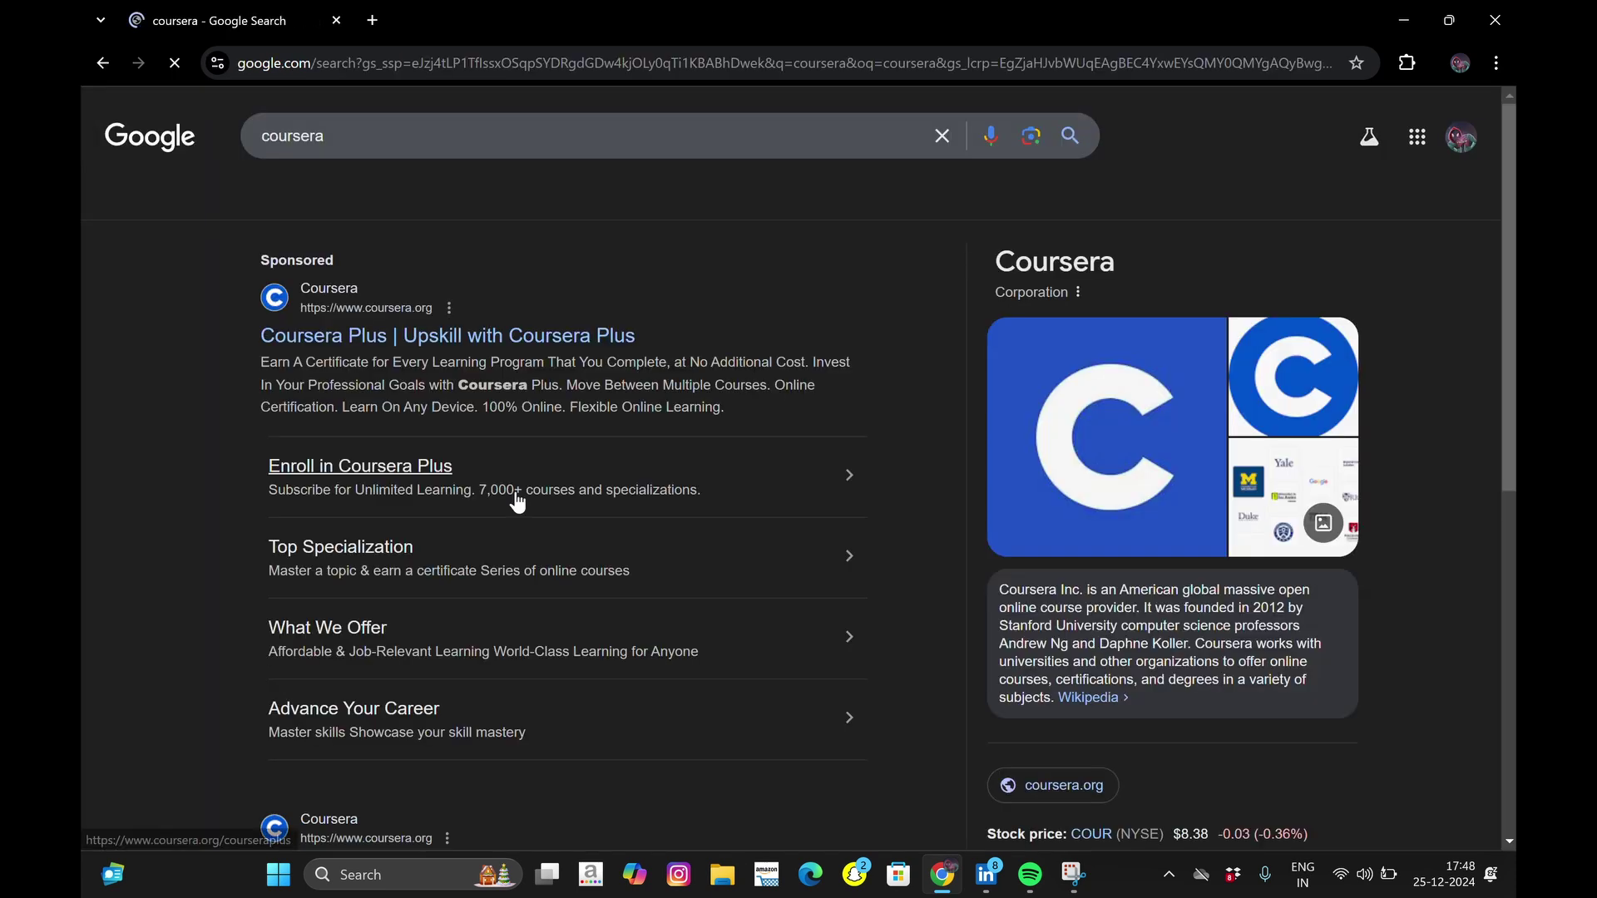
Open the Coursera website and log in with the Google account
left_click(517, 502)
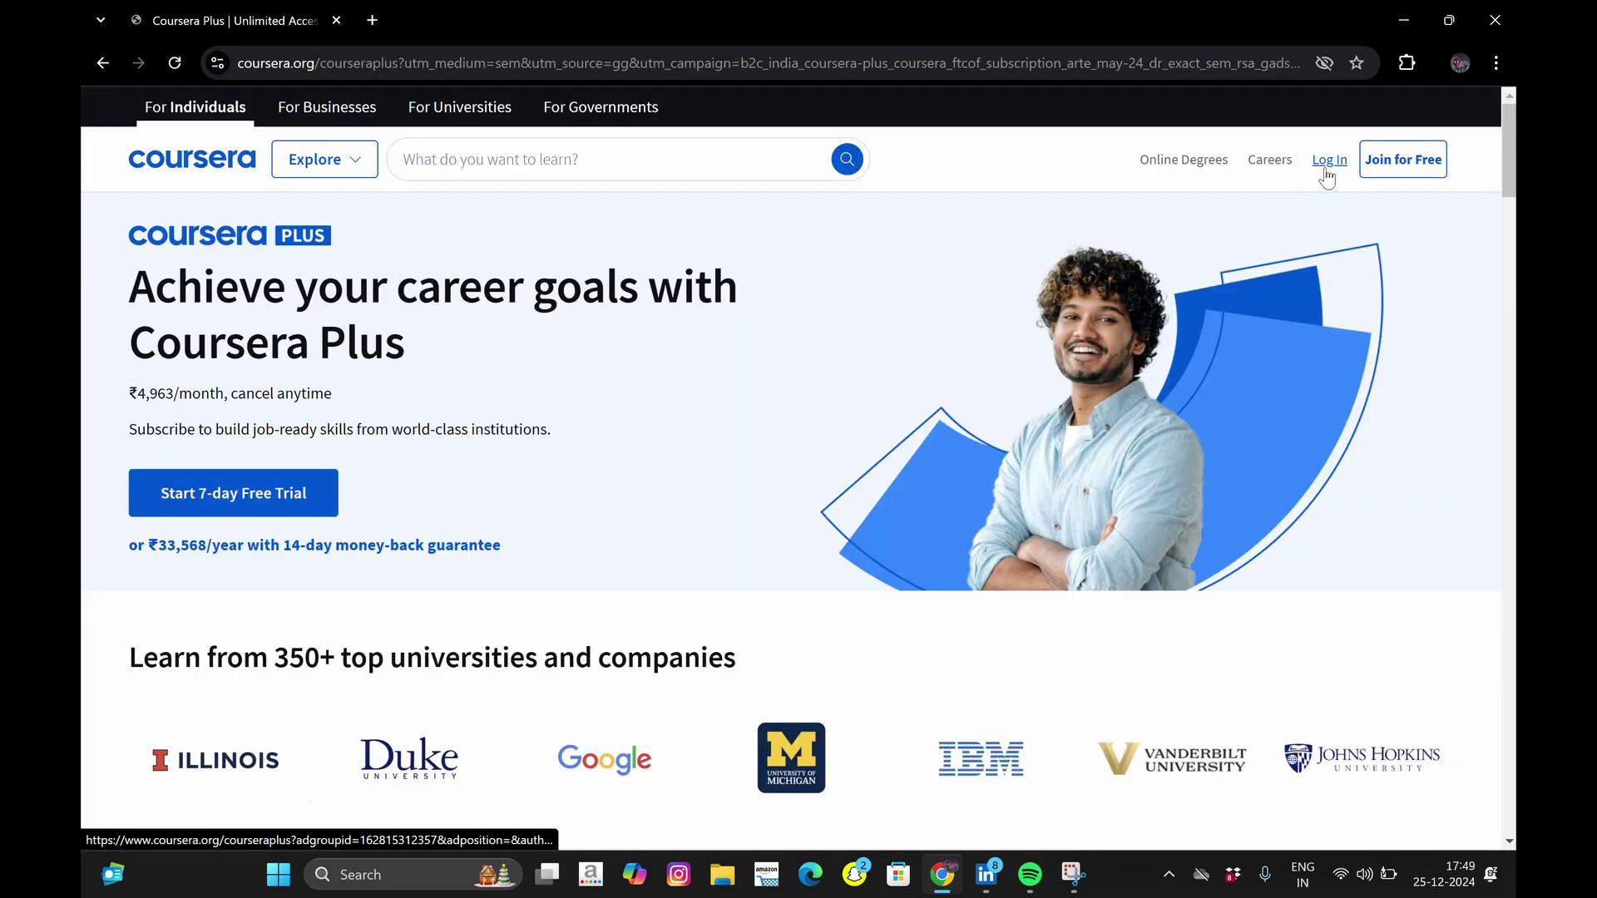
left_click(1327, 170)
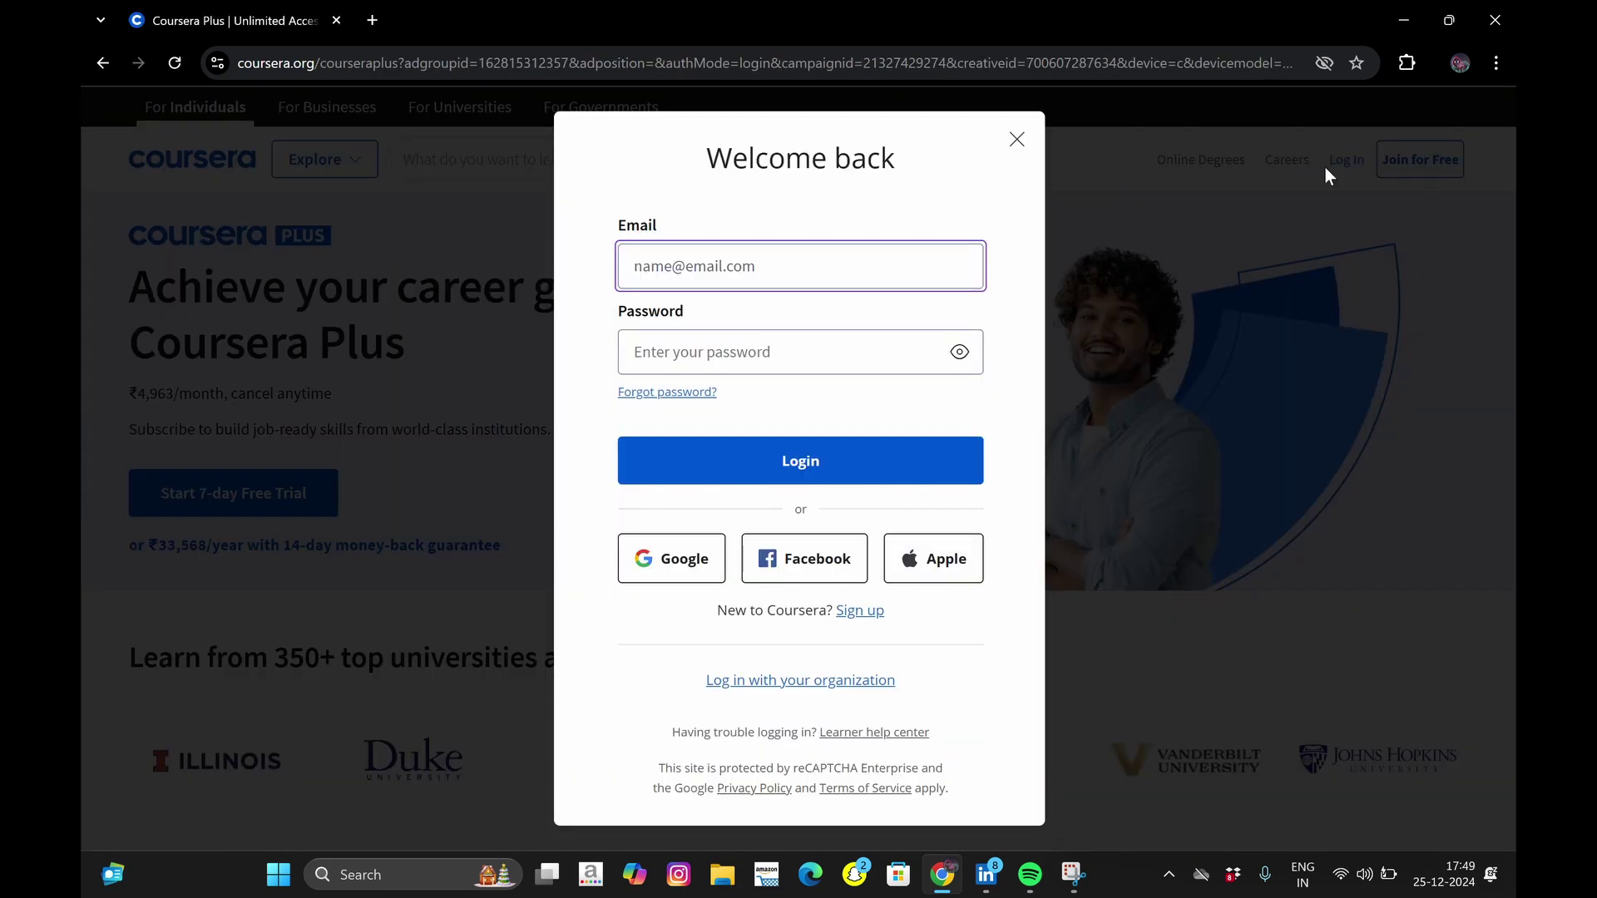
left_click(685, 577)
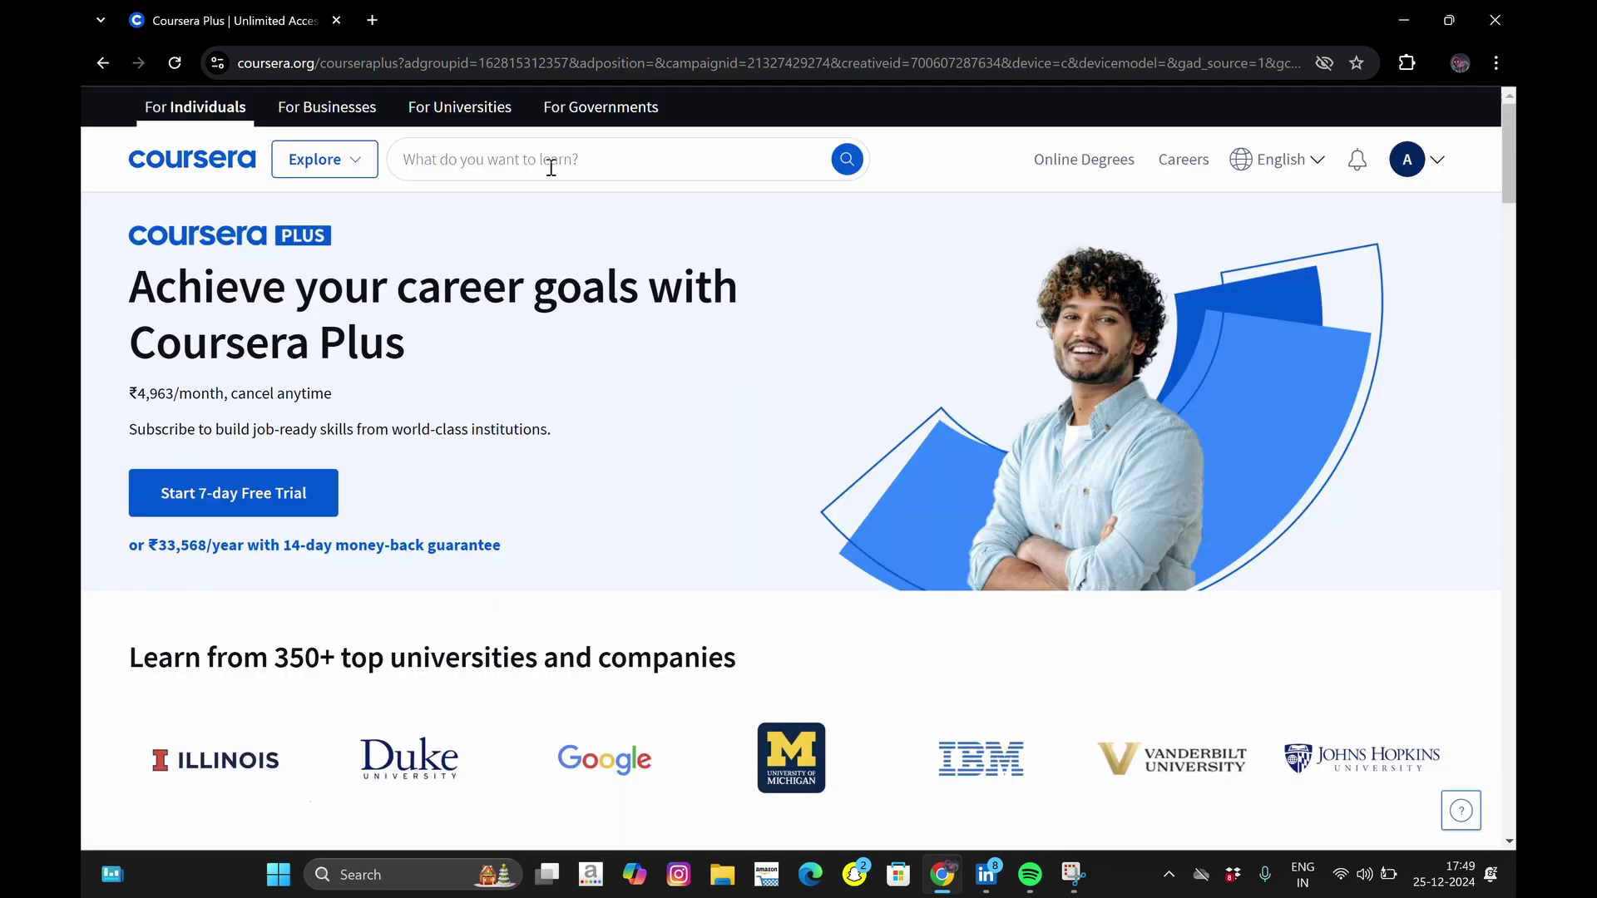
Search Coursera's catalogue for 'Digital Marketing' using the suggested query
left_click(551, 167)
type("Di")
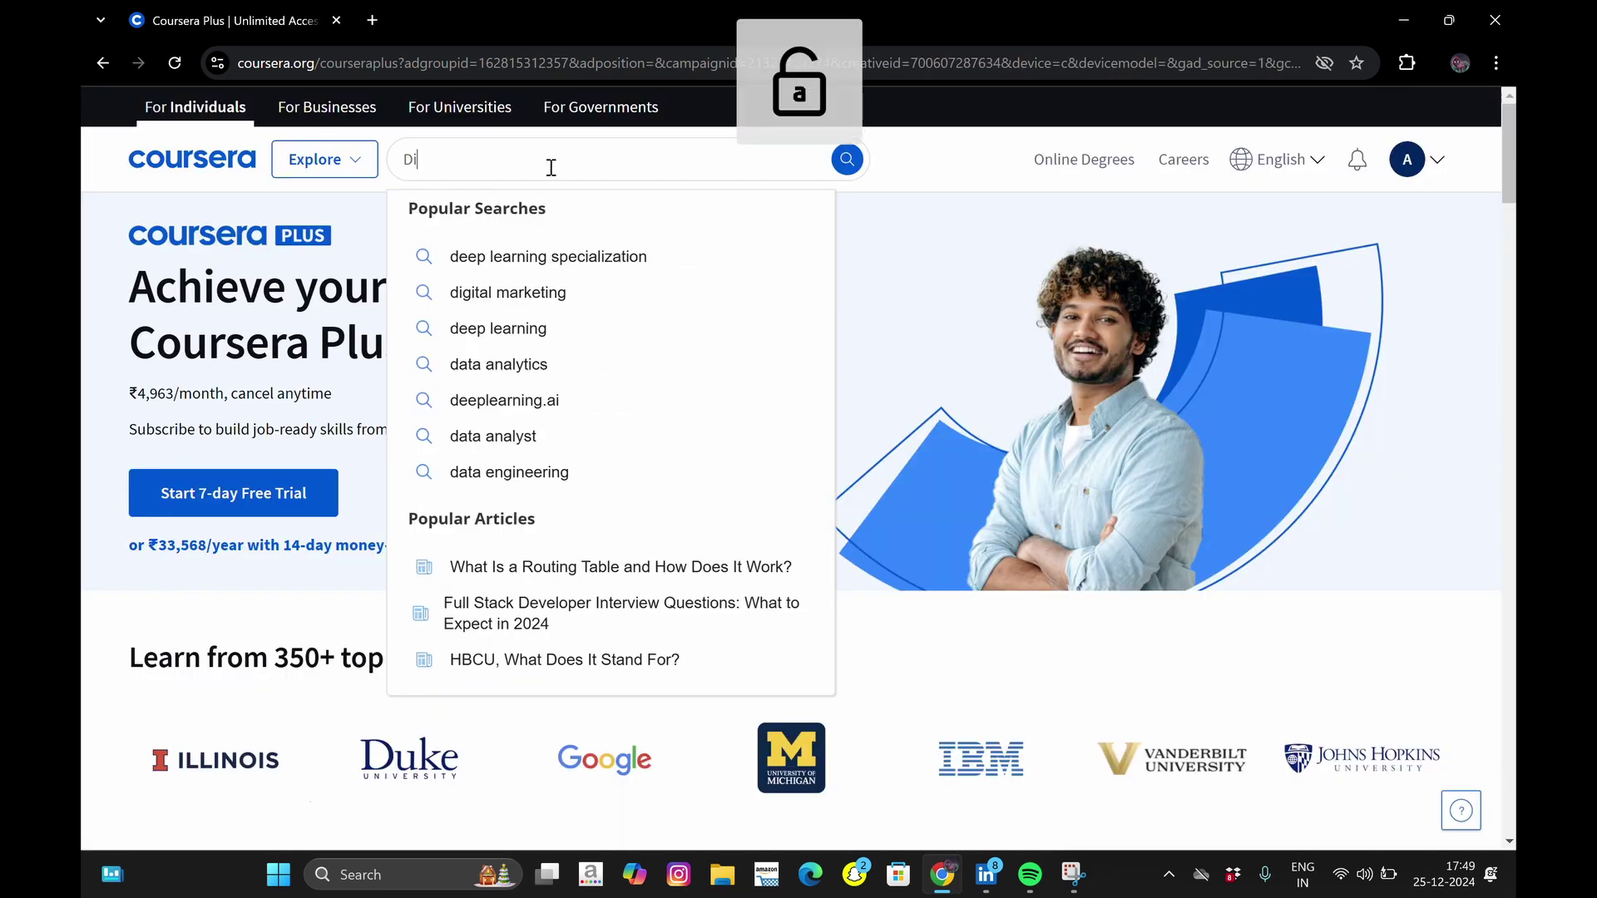
type("gital")
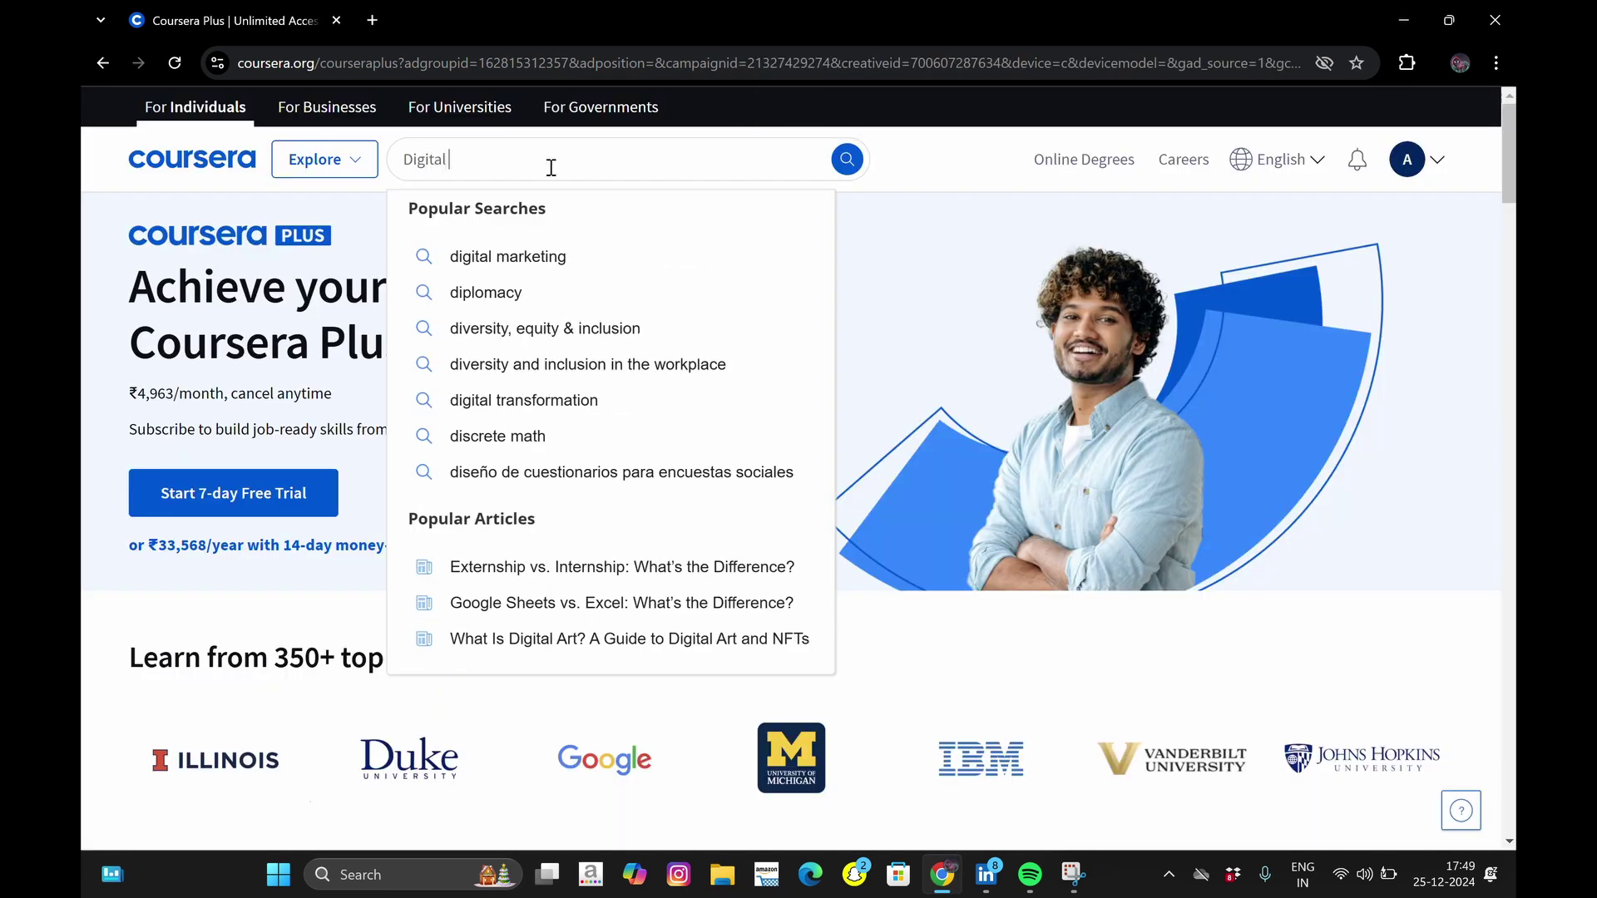
type(" Marketing")
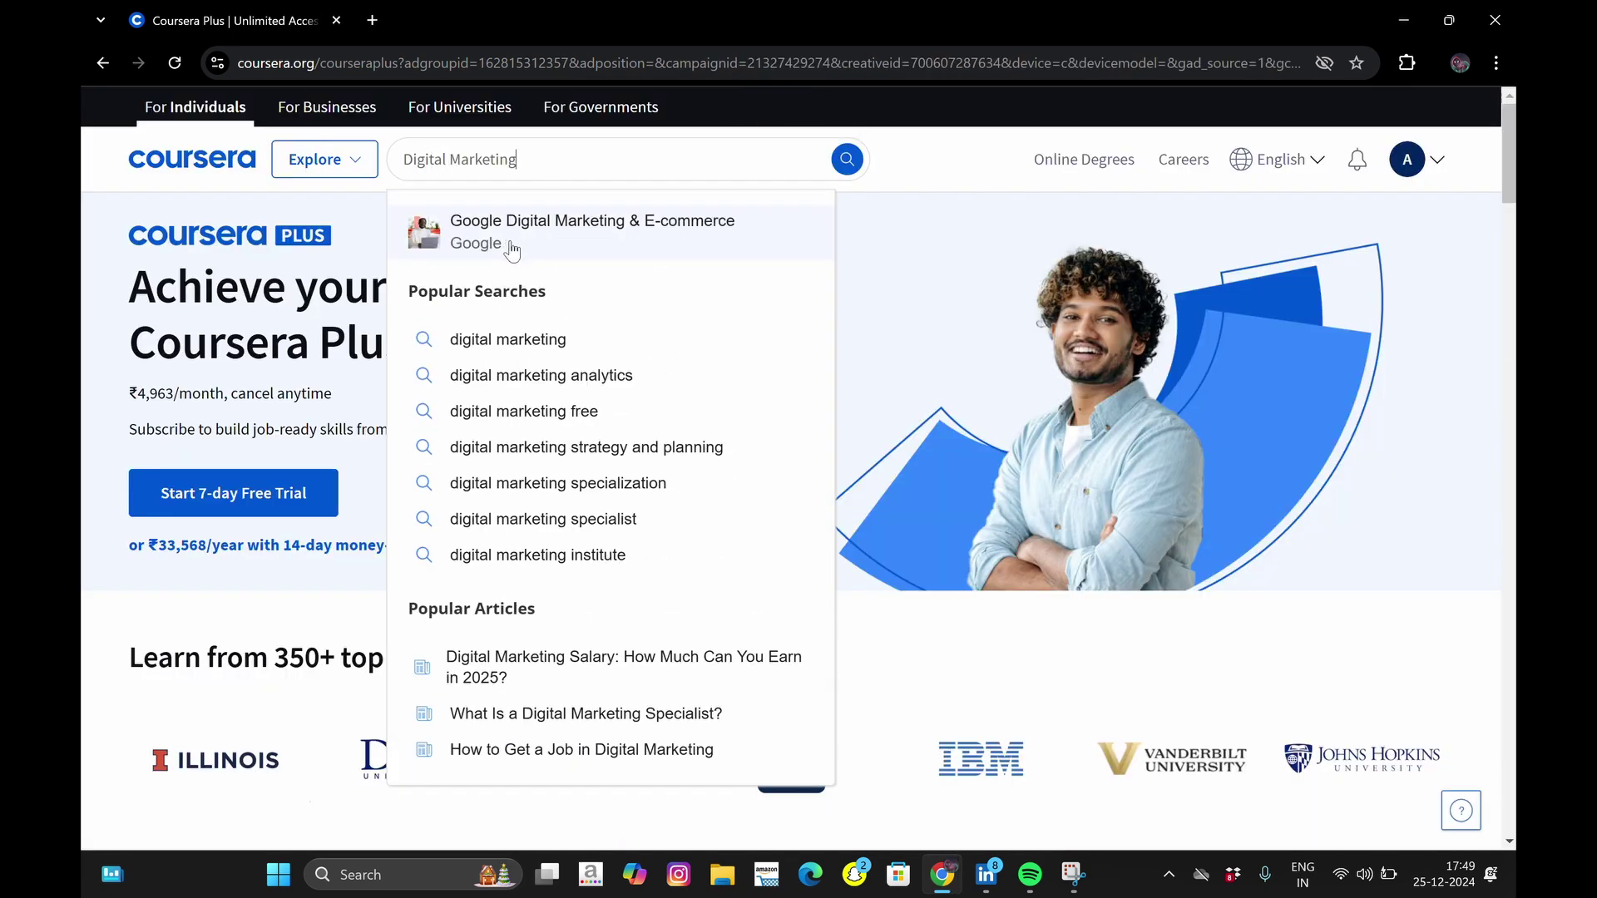
left_click(529, 341)
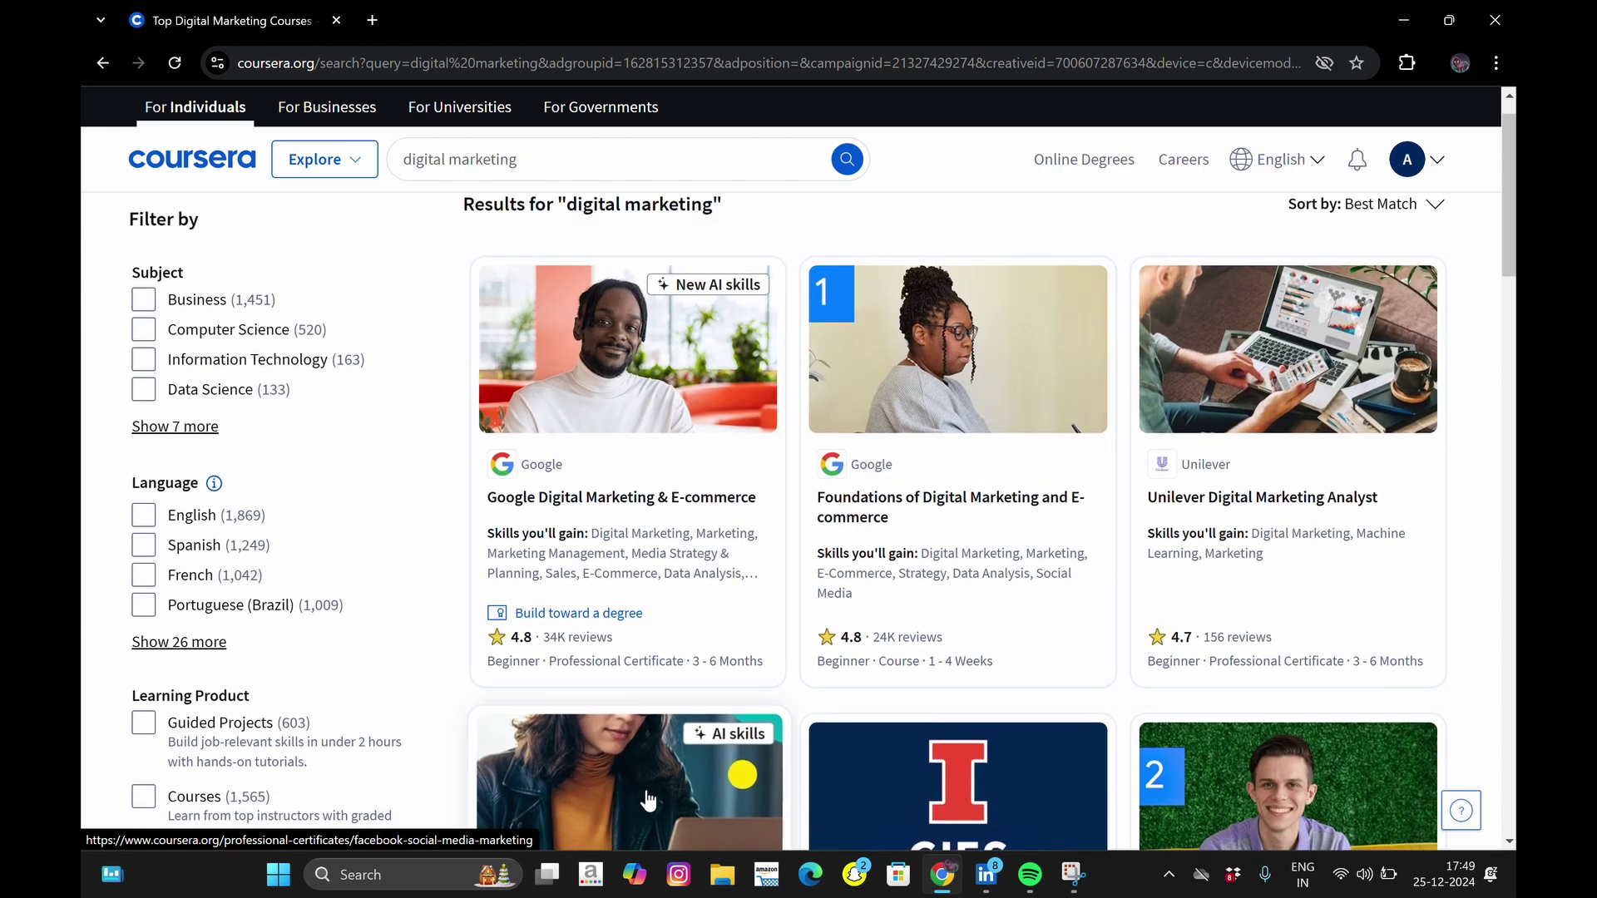
scroll(651, 799, "down", 4)
scroll(647, 790, "down", 1)
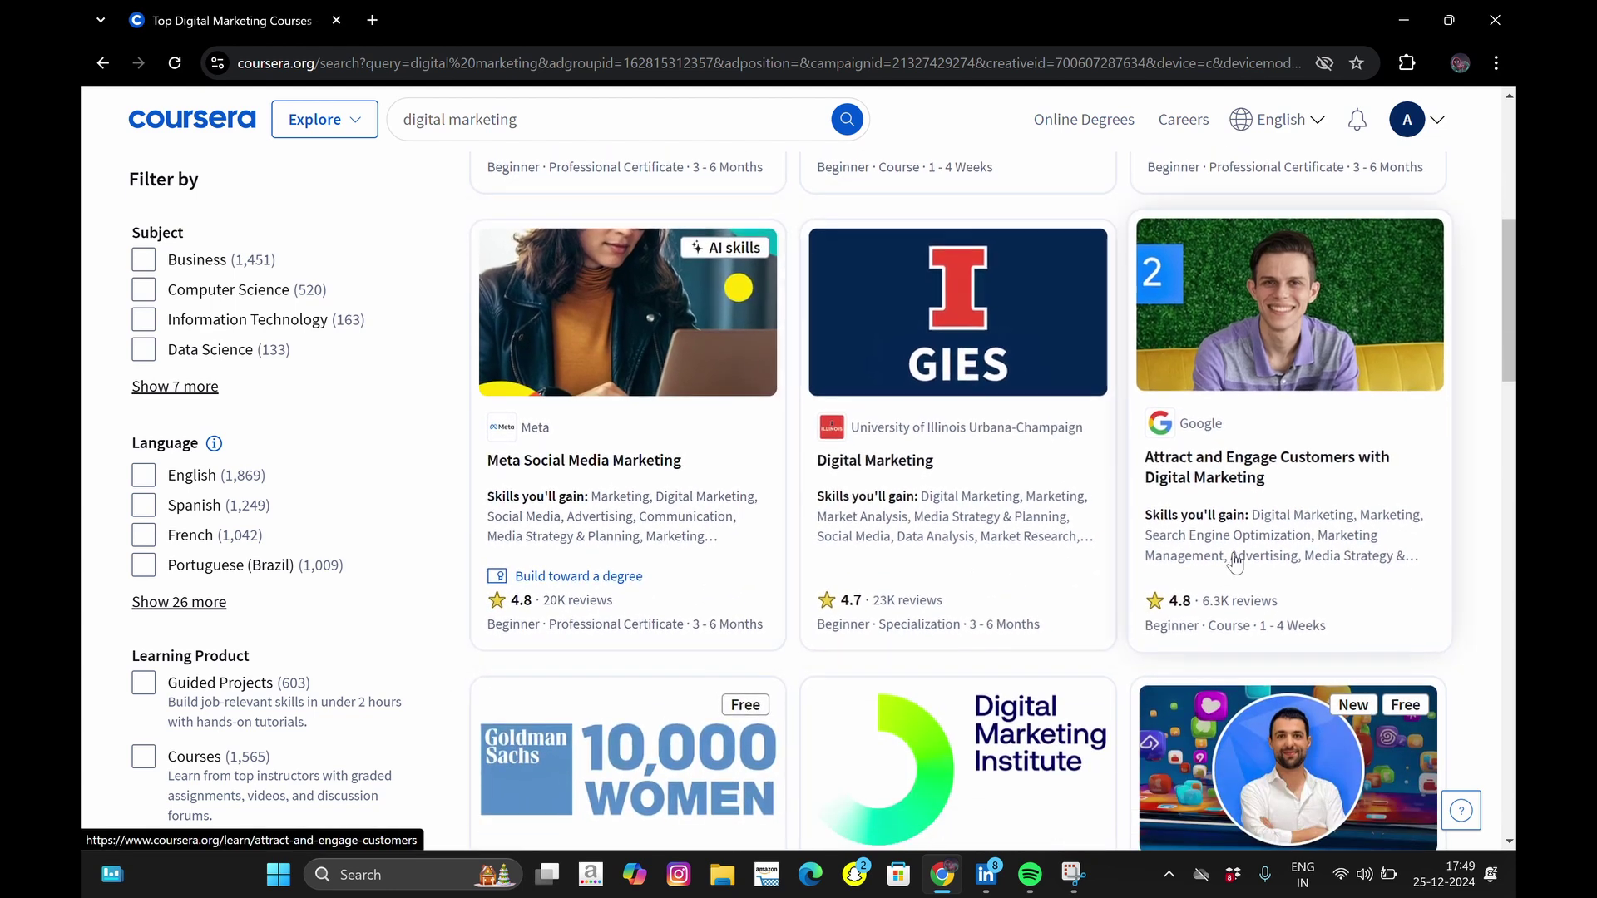
scroll(1190, 569, "down", 2)
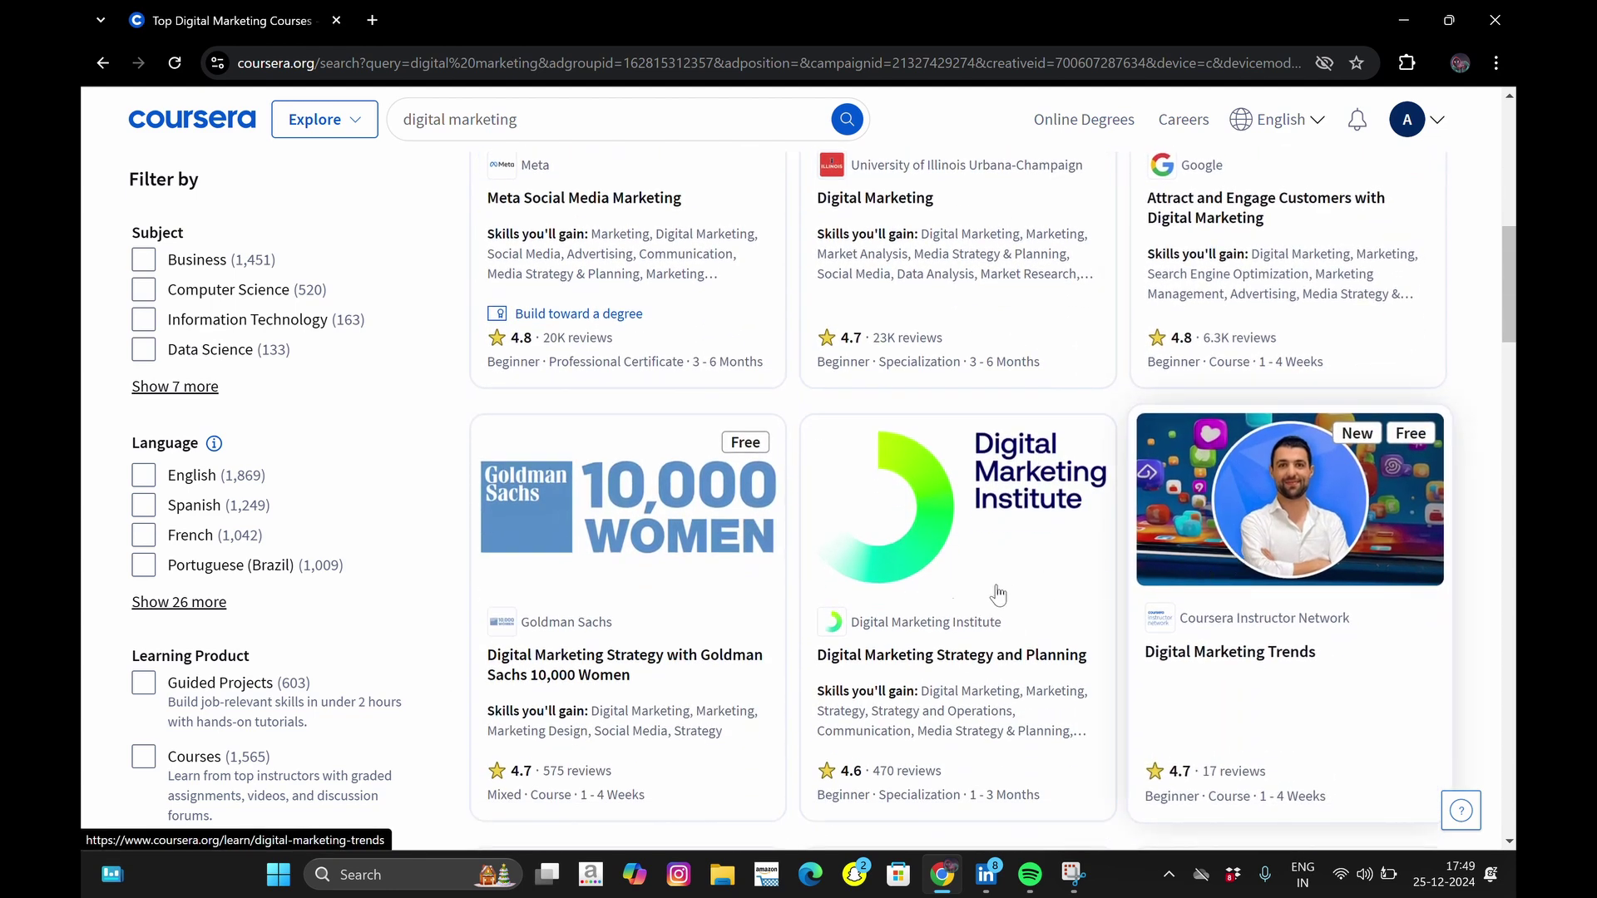
scroll(680, 634, "up", 5)
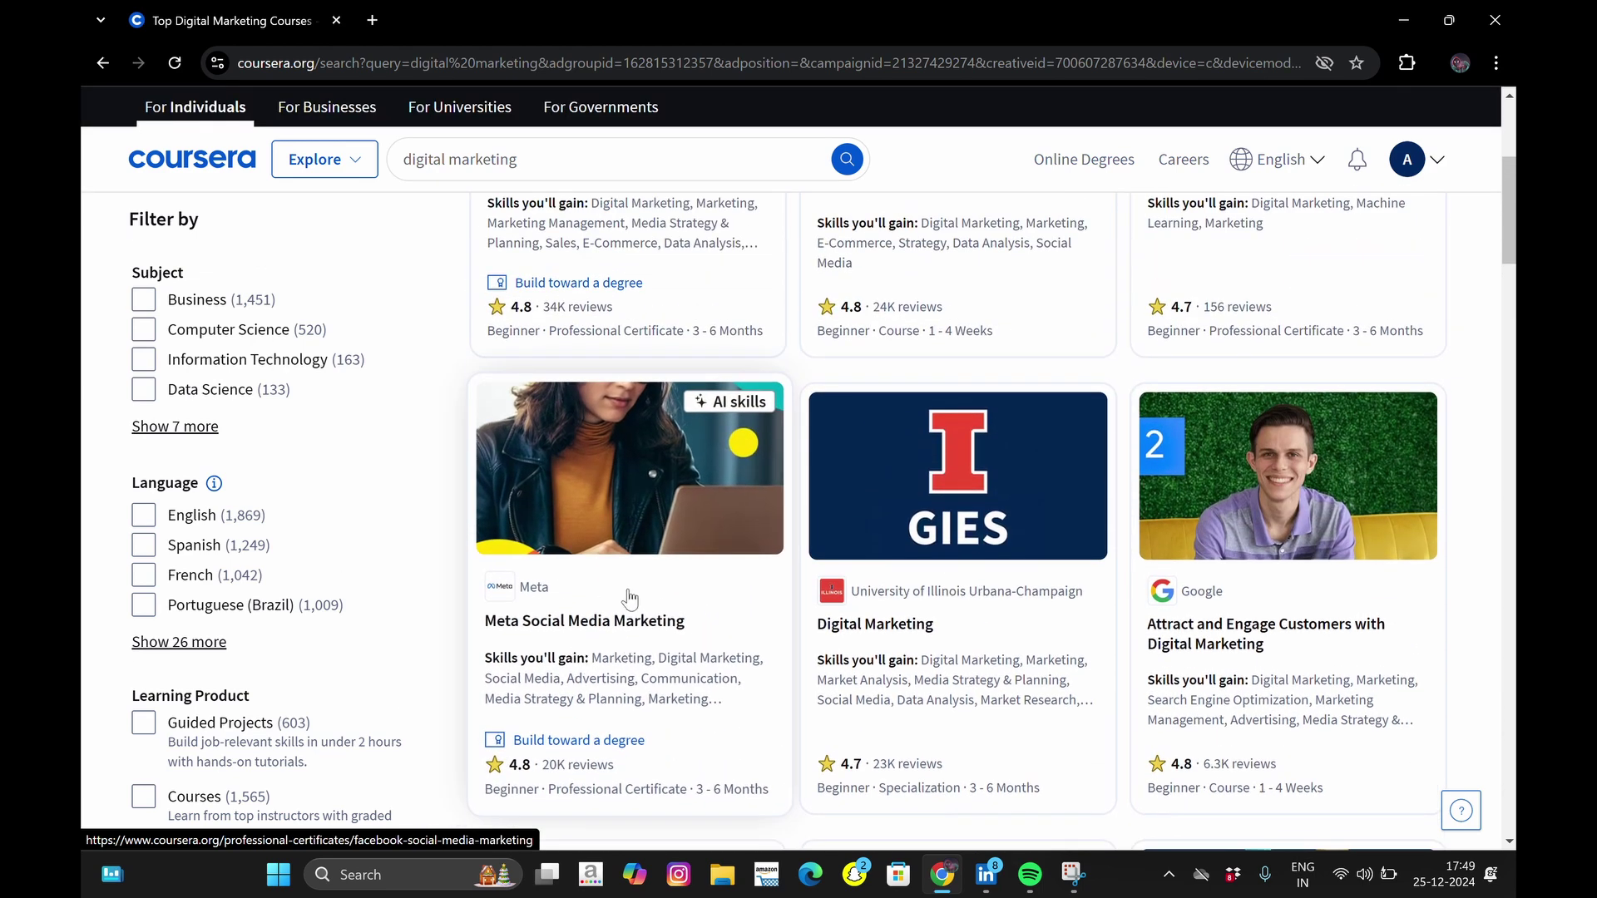
Open the Meta Social Media Marketing certificate page and close the enrollment options without enrolling
left_click(627, 598)
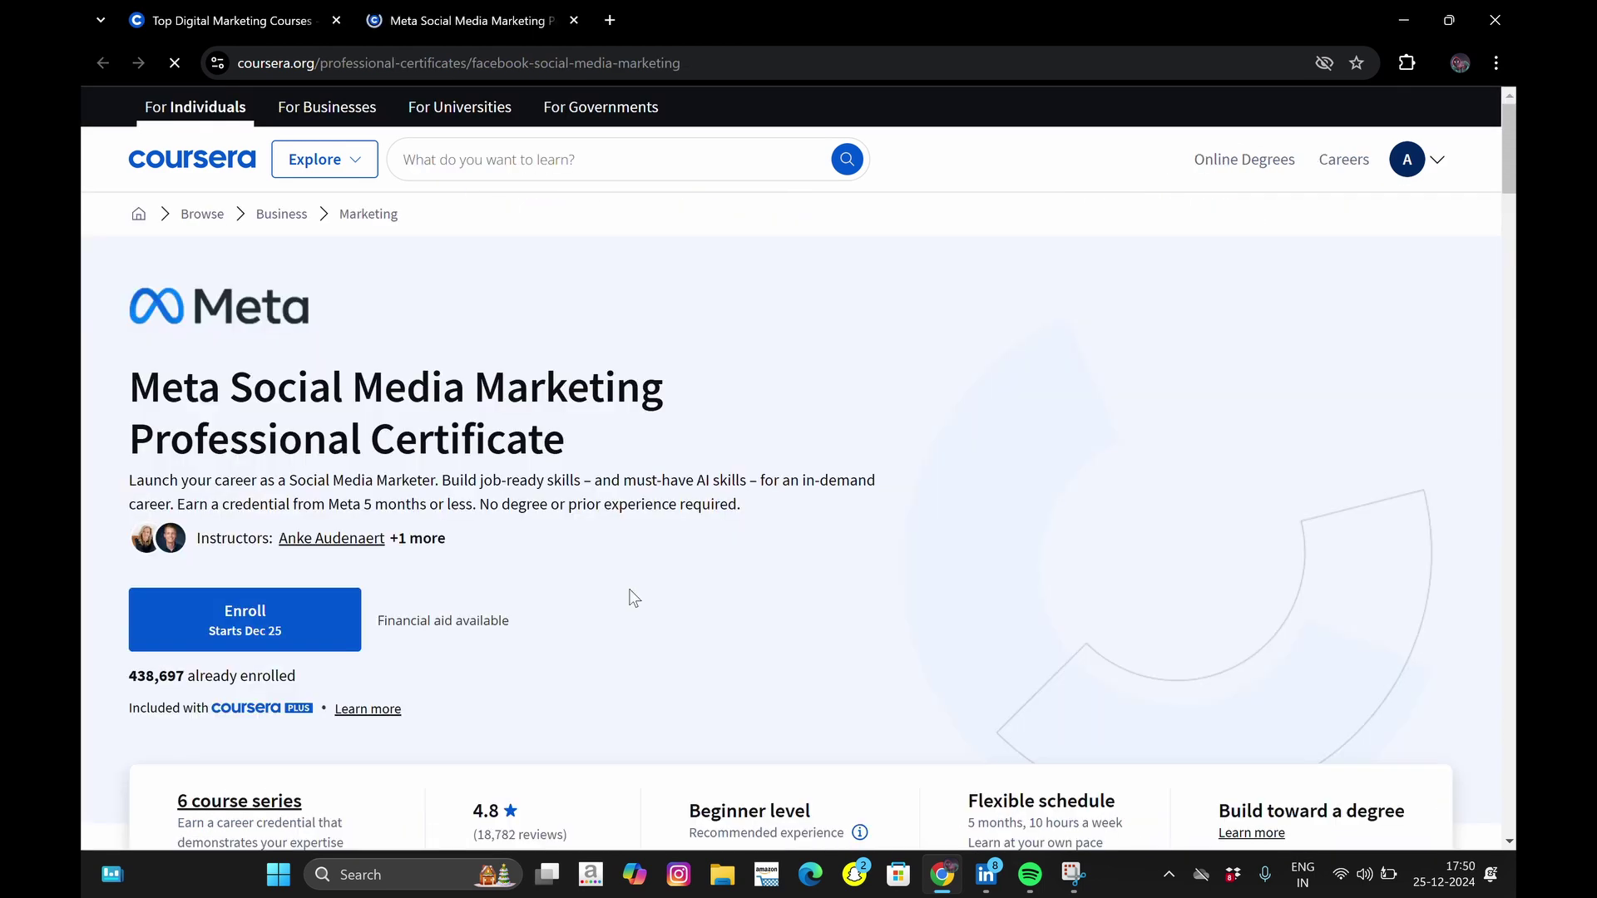
scroll(634, 598, "down", 4)
scroll(634, 598, "up", 4)
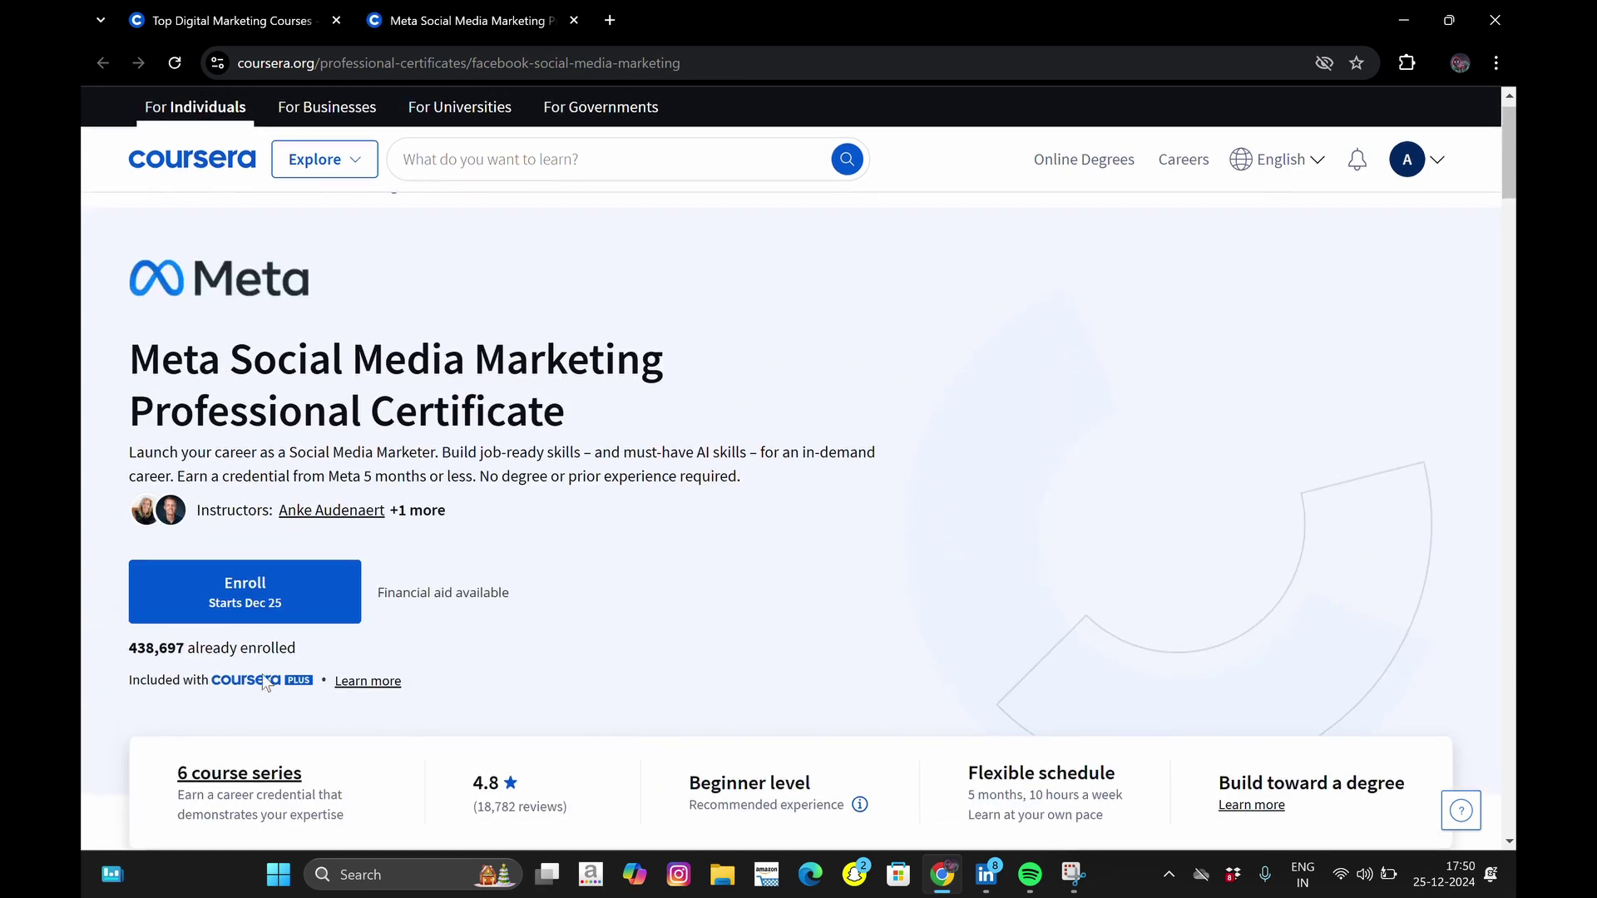
left_click(302, 620)
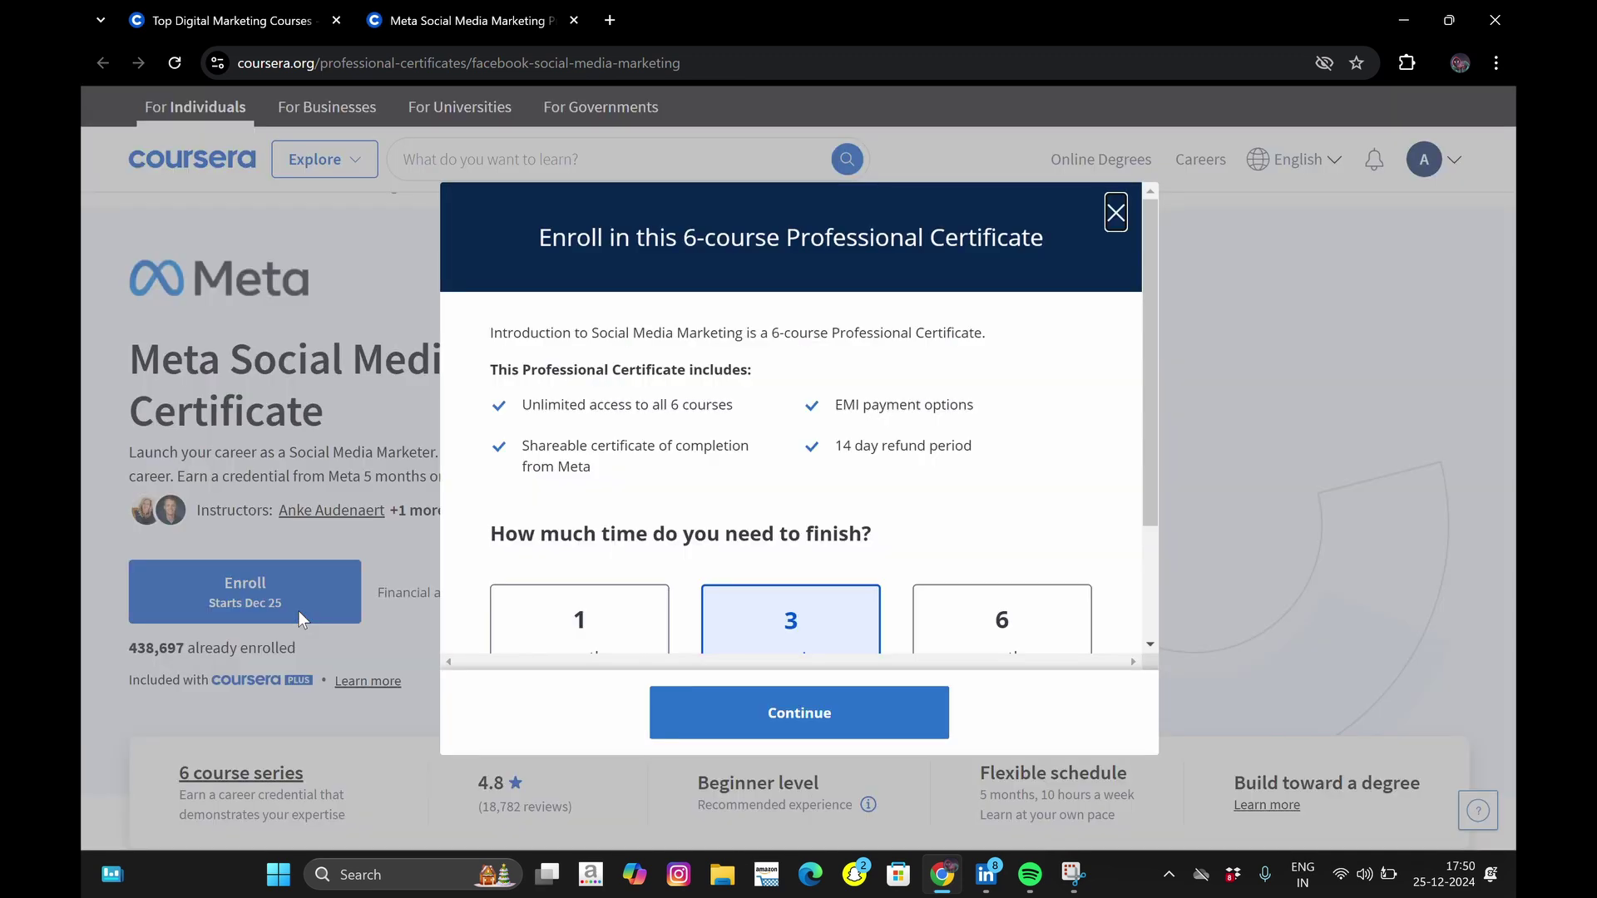
scroll(676, 616, "down", 2)
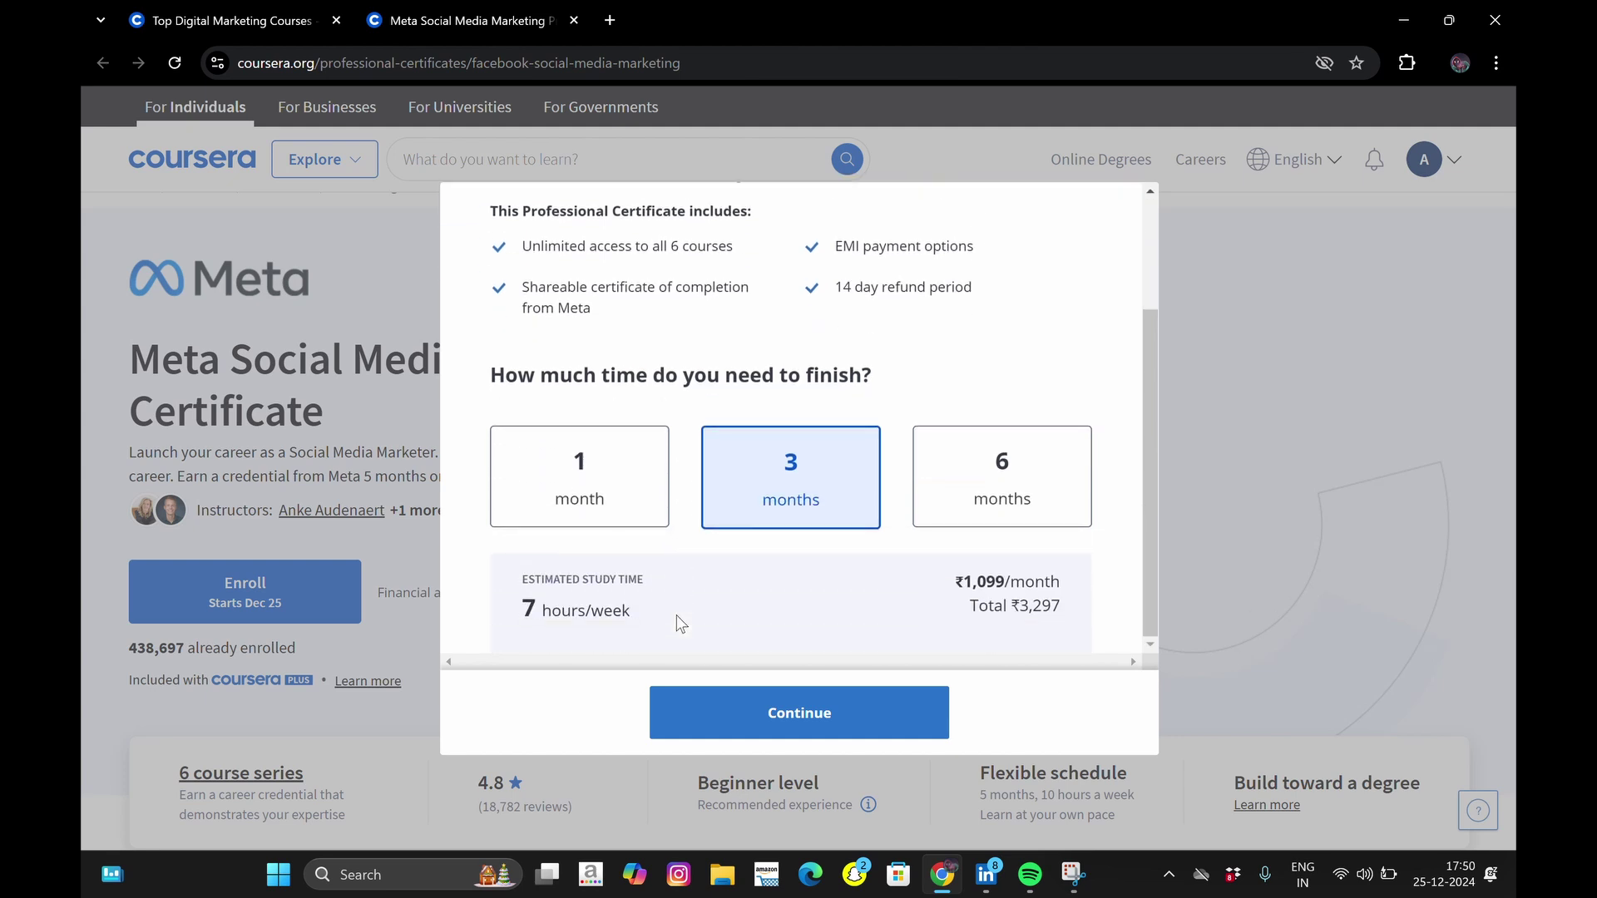
scroll(676, 622, "up", 2)
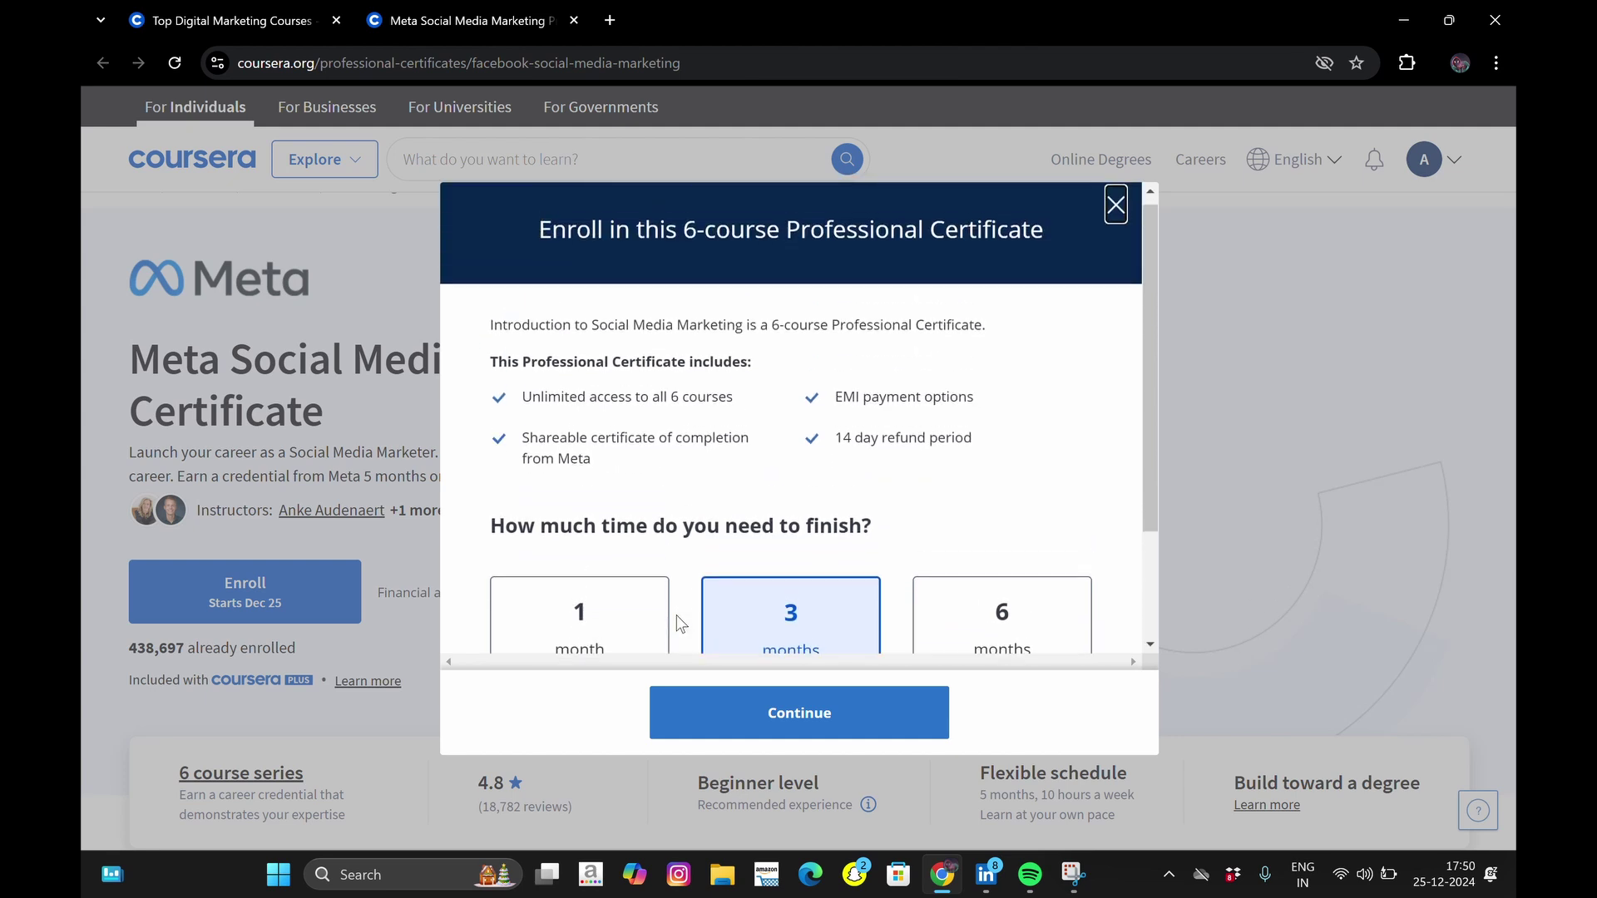
left_click(1118, 203)
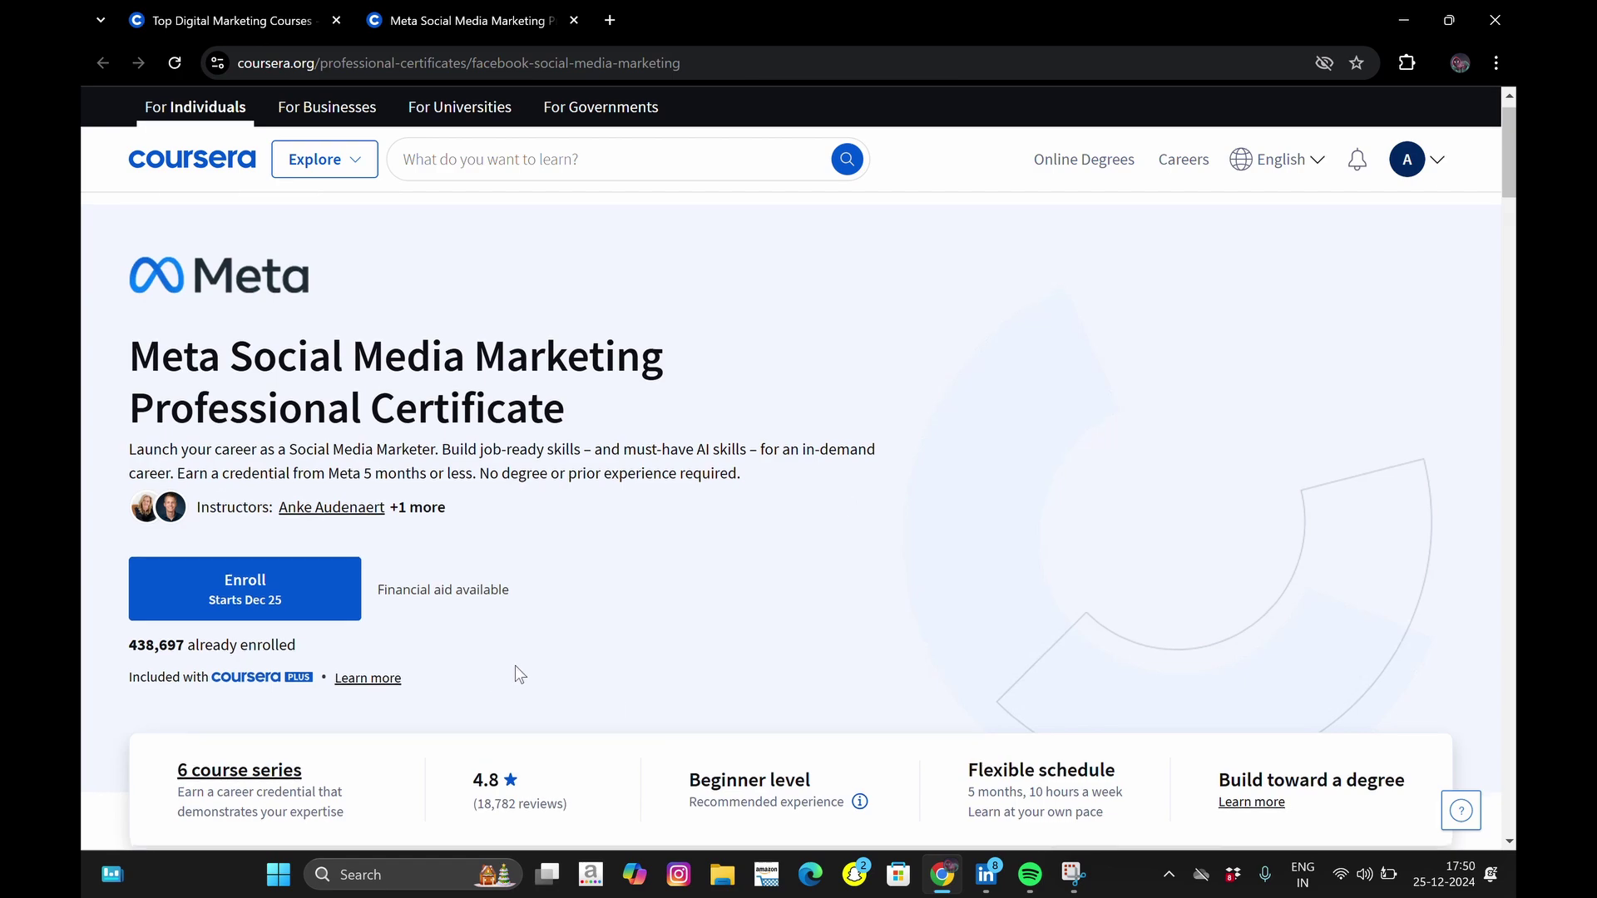
Scroll down to the certificate's list of six courses through the Capstone
scroll(516, 671, "down", 1)
scroll(515, 666, "down", 7)
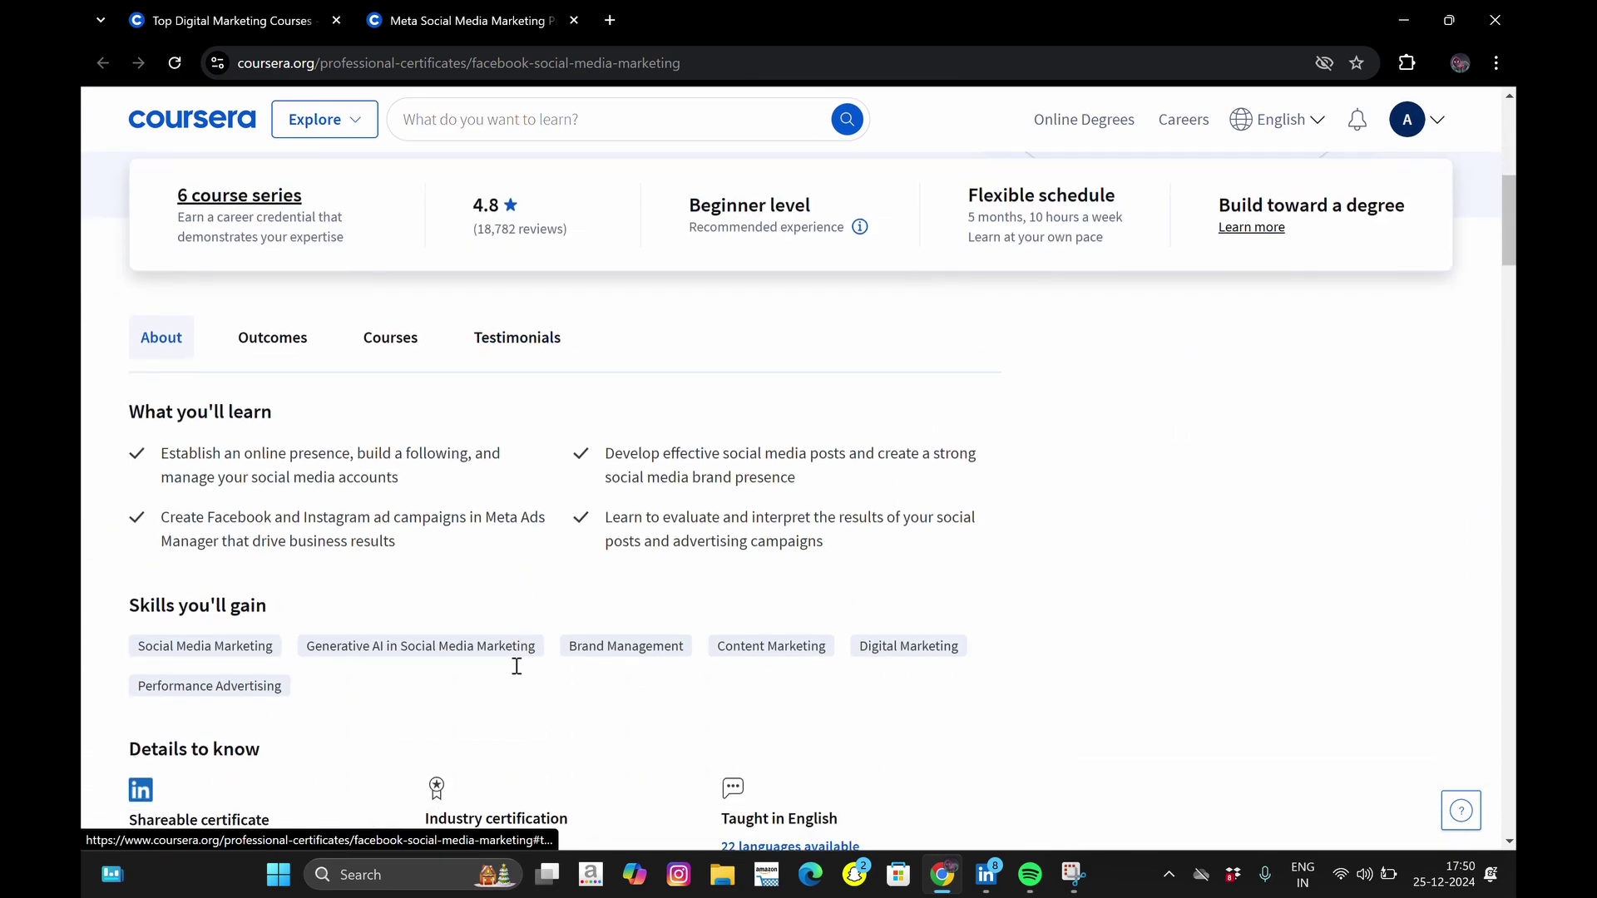
scroll(515, 667, "down", 12)
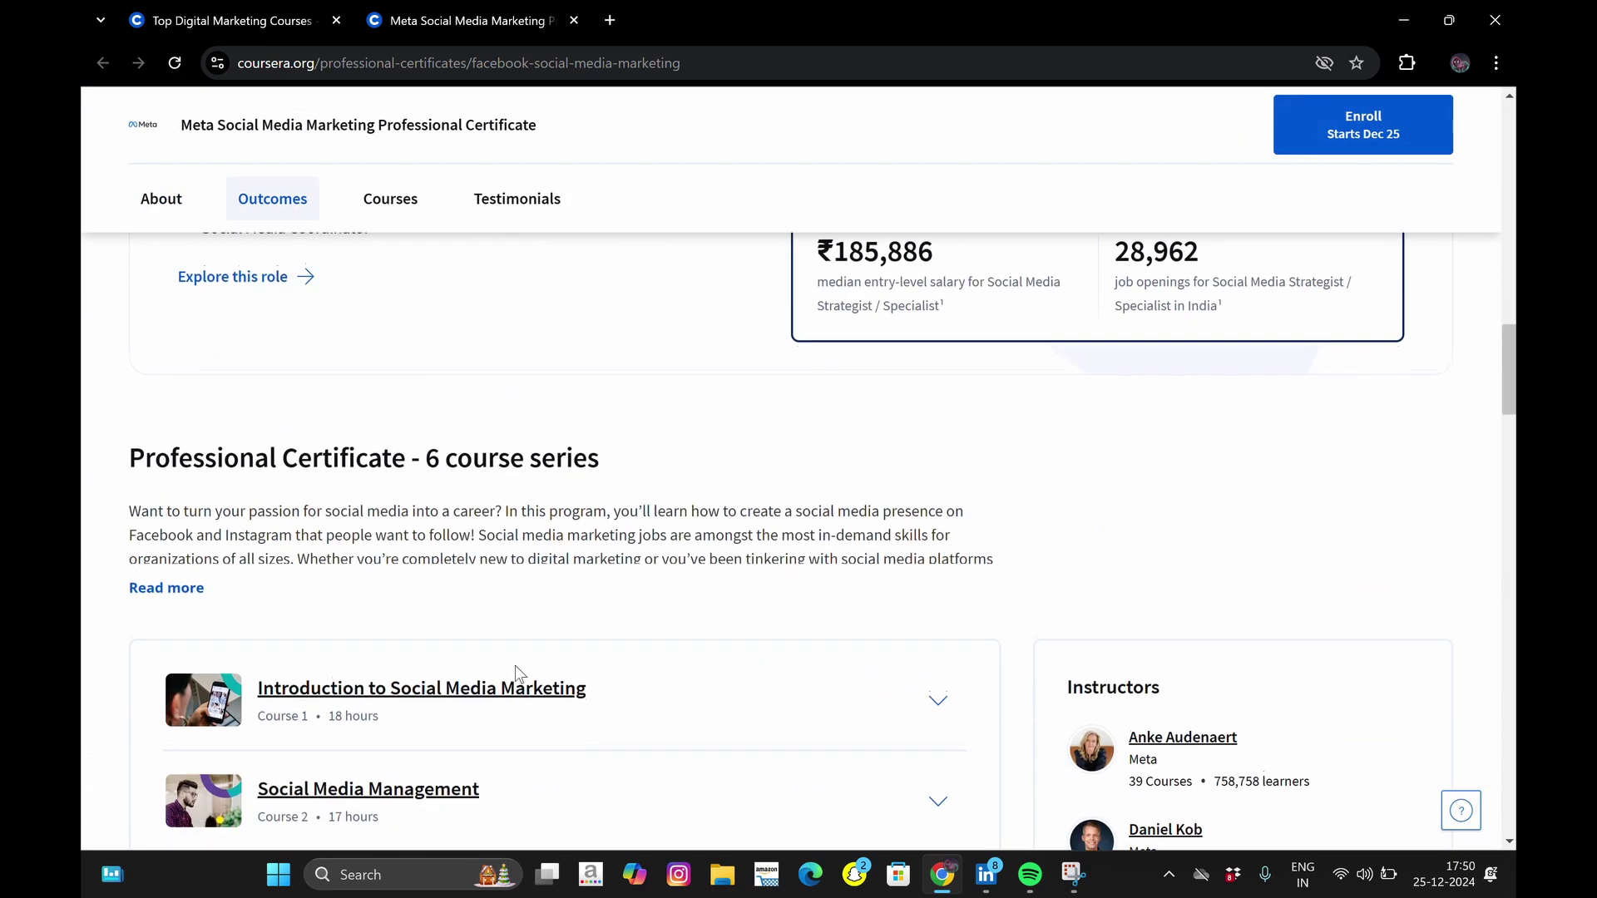
scroll(516, 670, "down", 2)
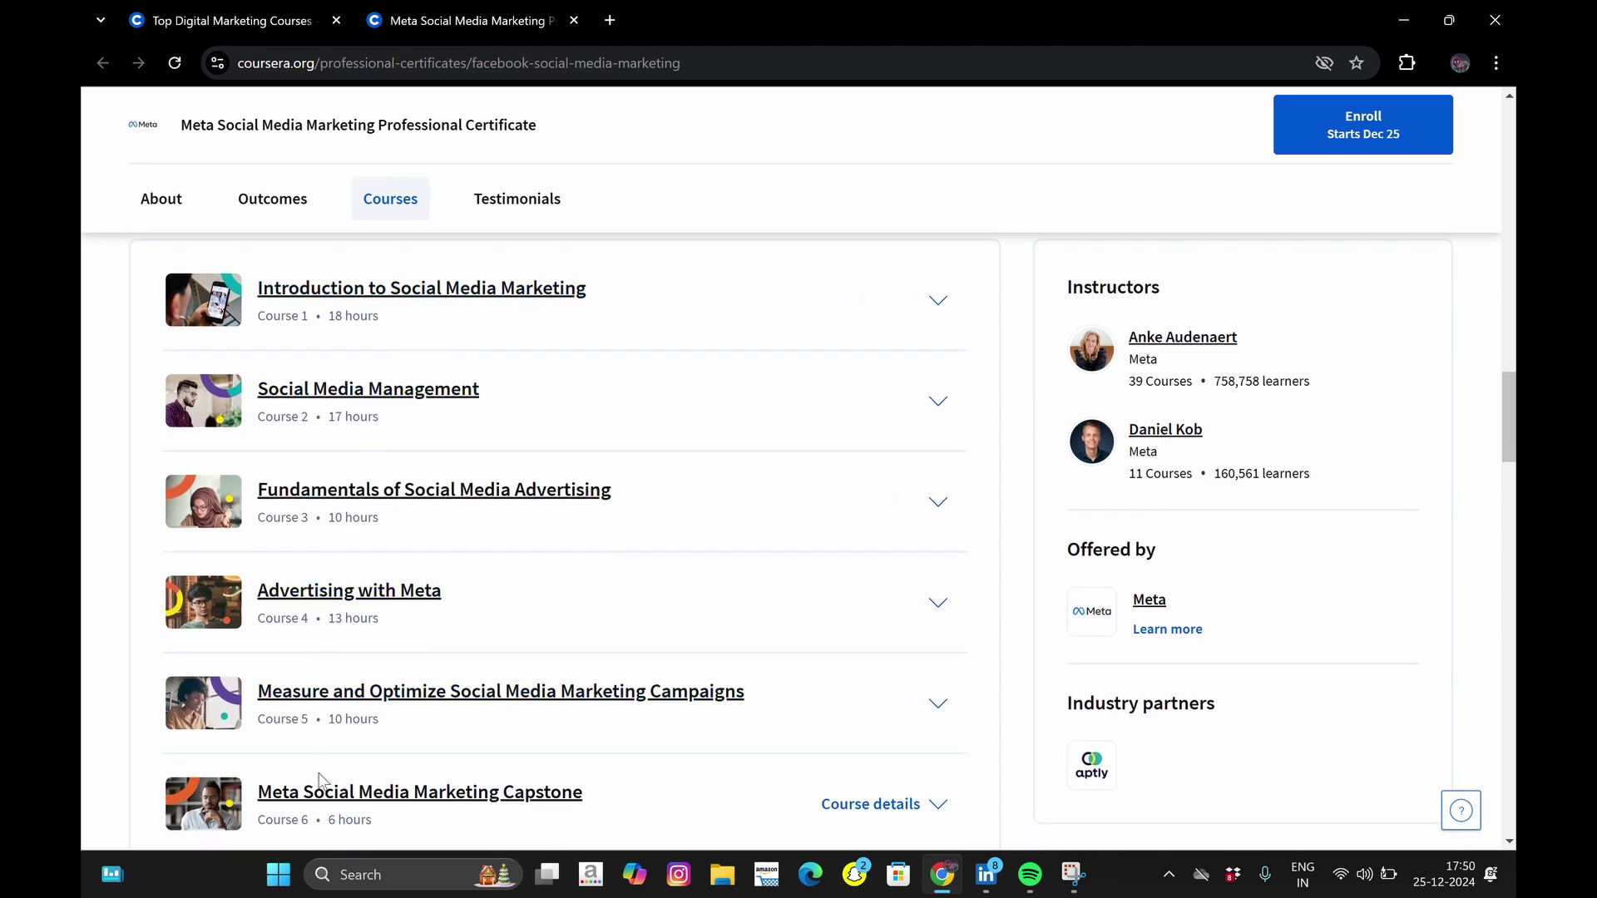
Enroll for free in Introduction to Social Media Marketing, choosing the Audit option
left_click(434, 289)
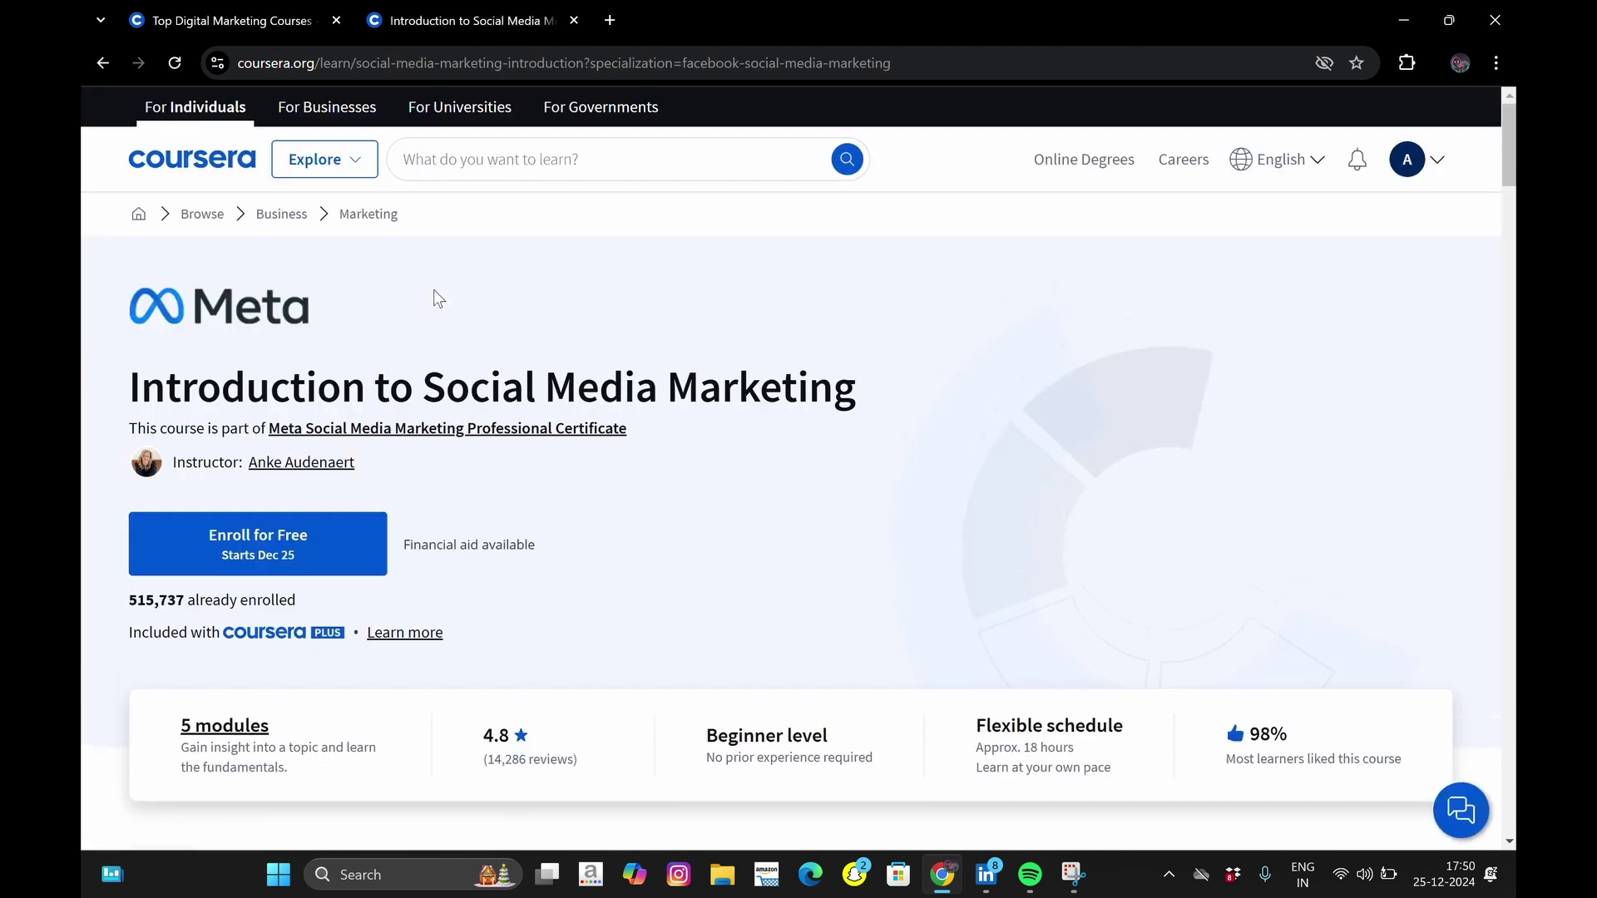
left_click(311, 555)
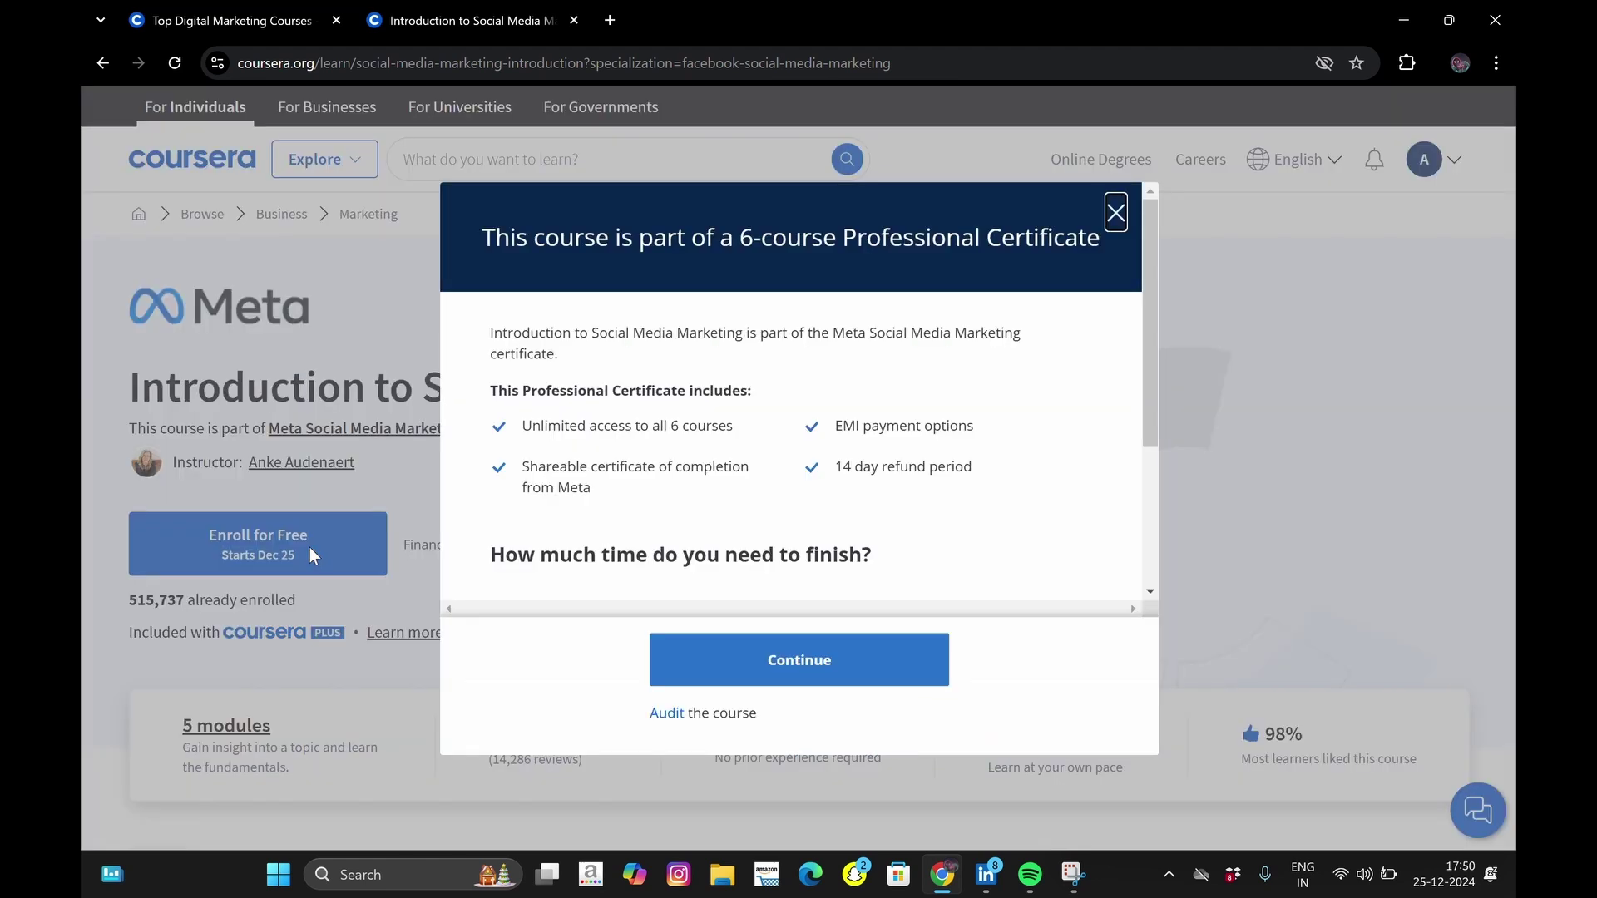
scroll(702, 535, "down", 3)
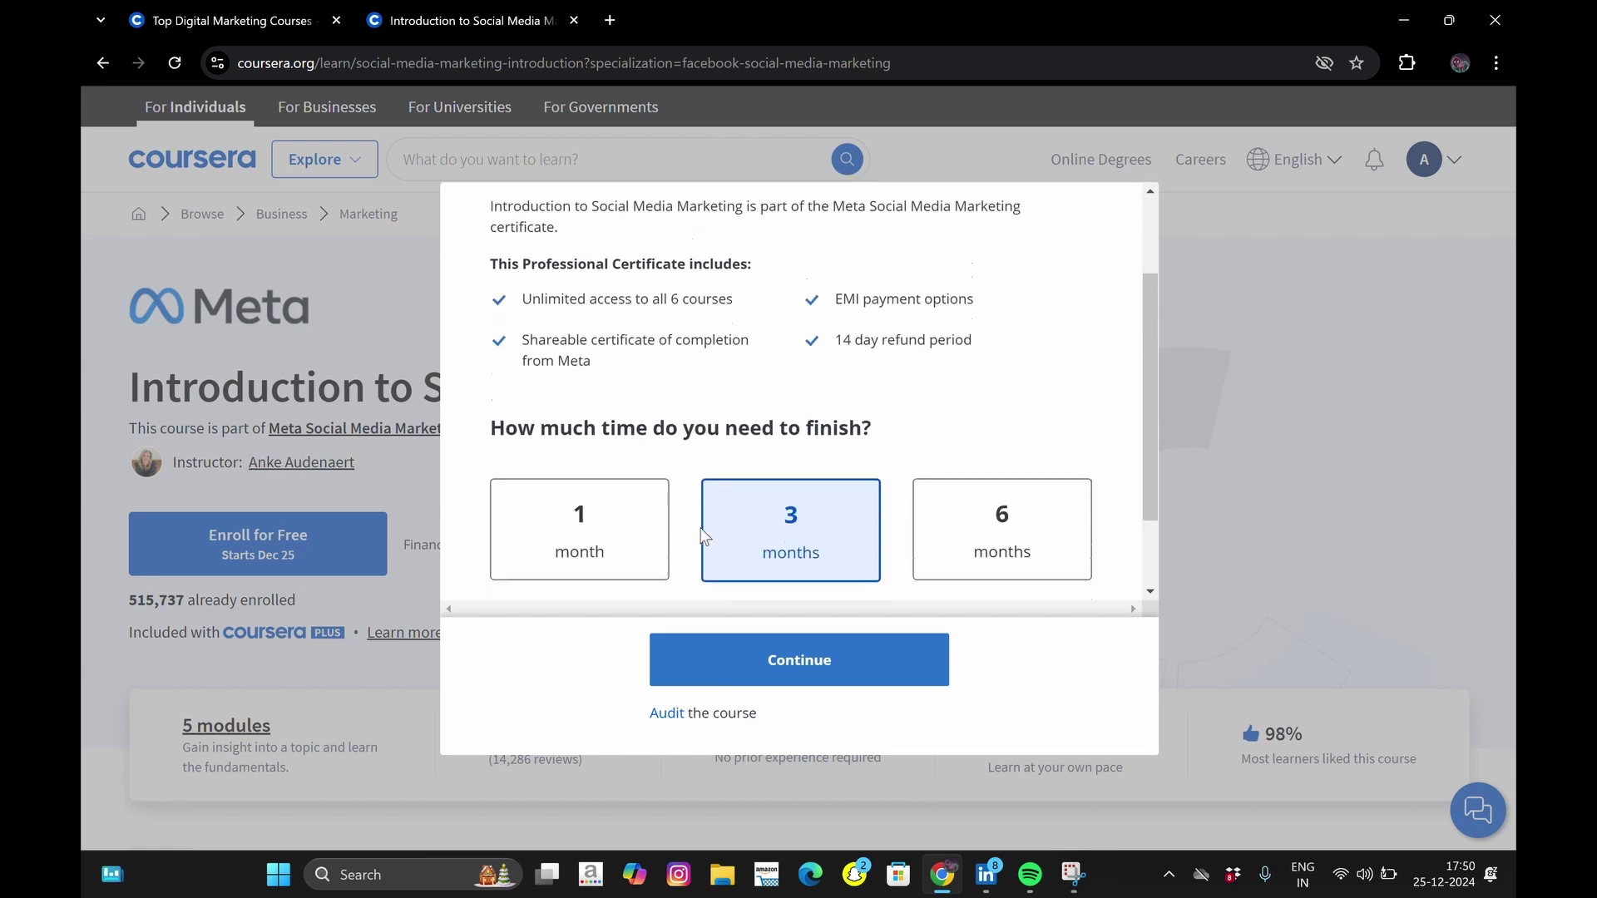
scroll(704, 537, "up", 3)
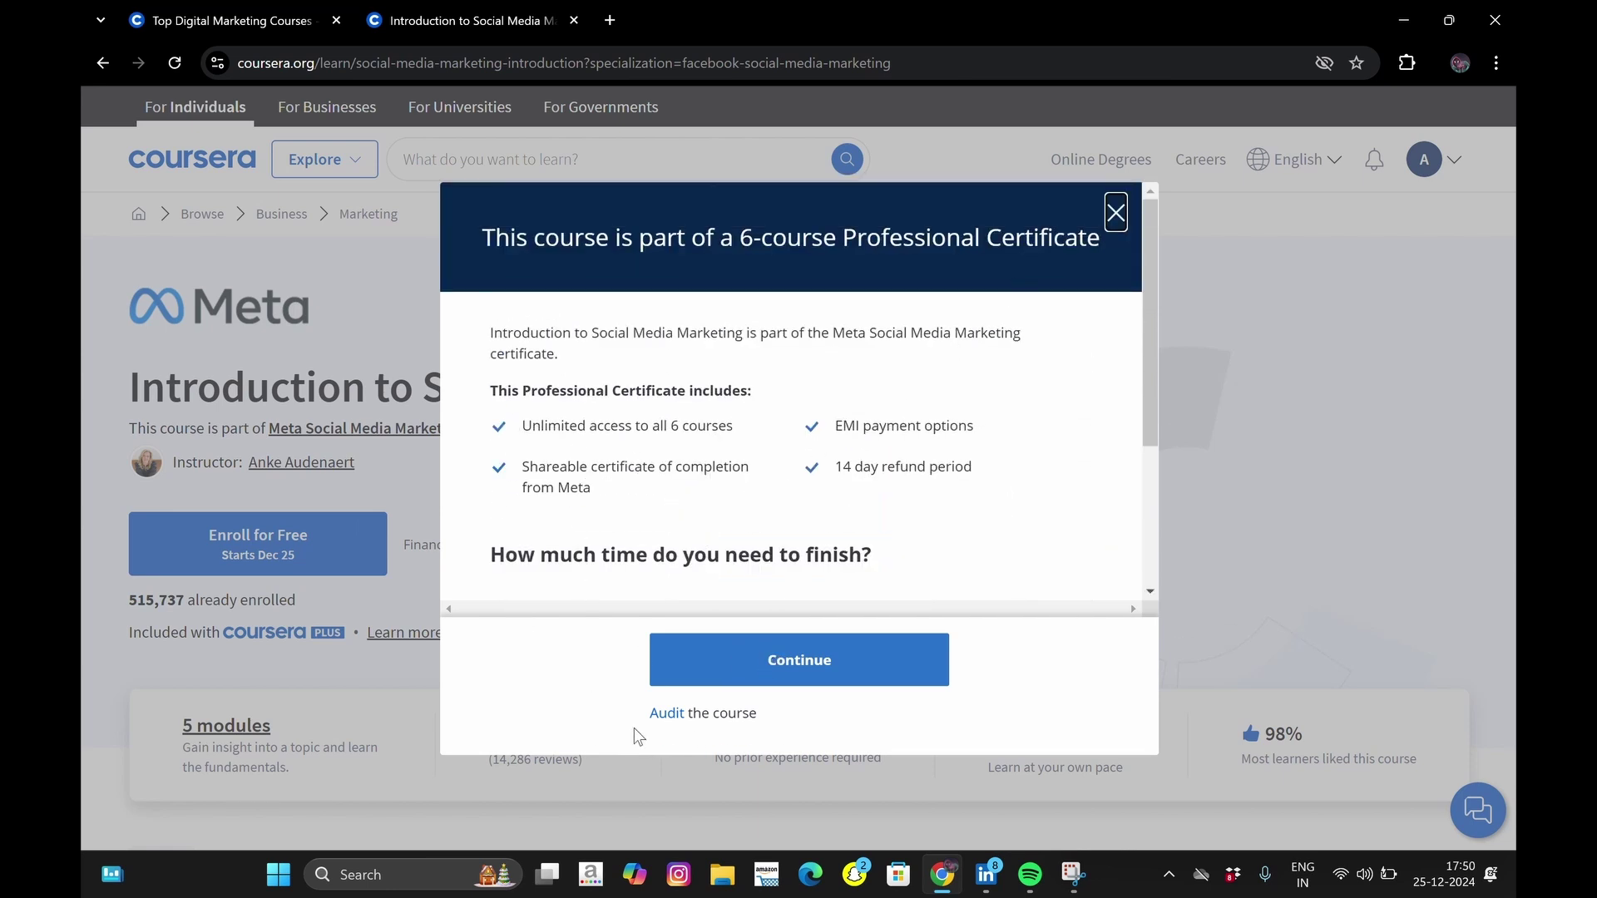
left_click(668, 714)
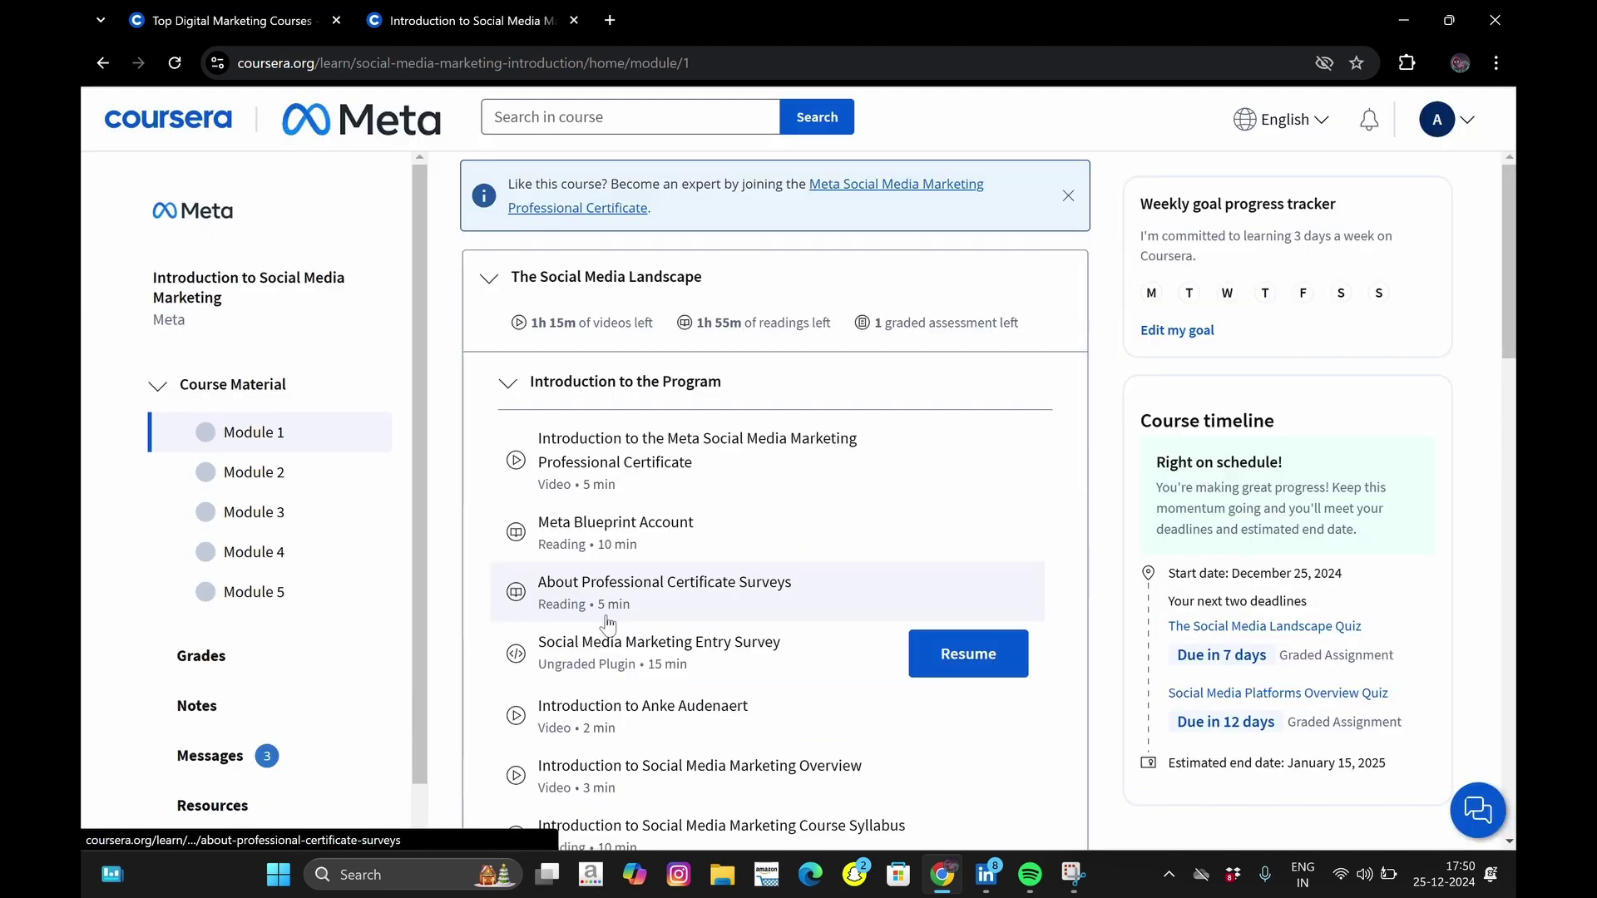
Browse the course material, expanding Module 2 and then Module 1 items
scroll(607, 625, "down", 5)
scroll(607, 626, "down", 8)
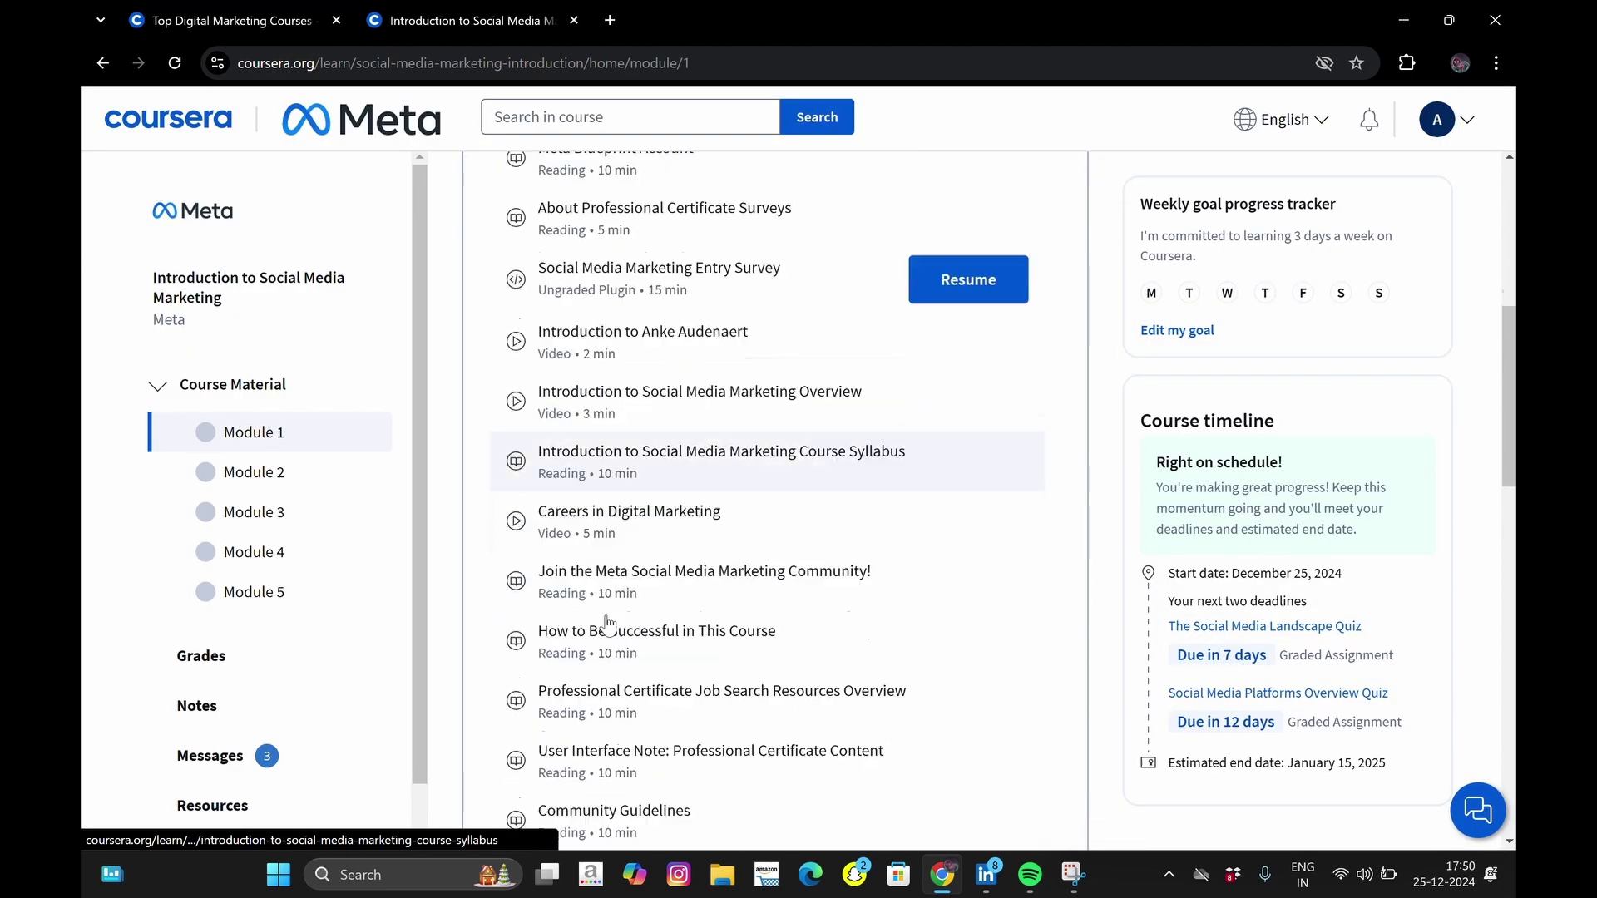
scroll(607, 626, "down", 10)
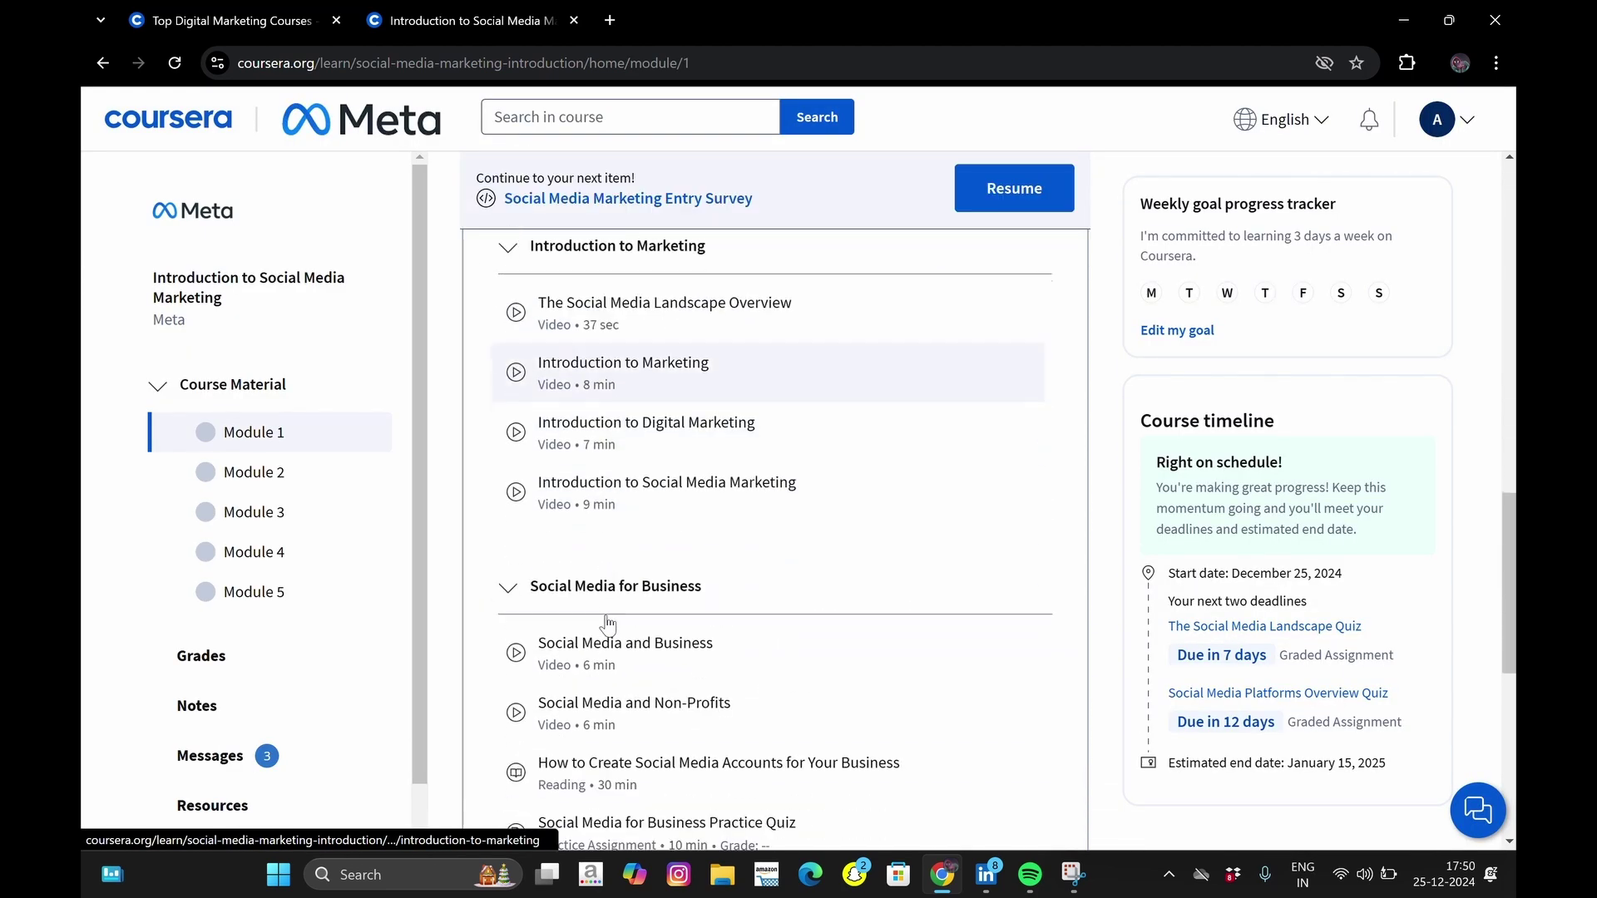
scroll(607, 626, "down", 1)
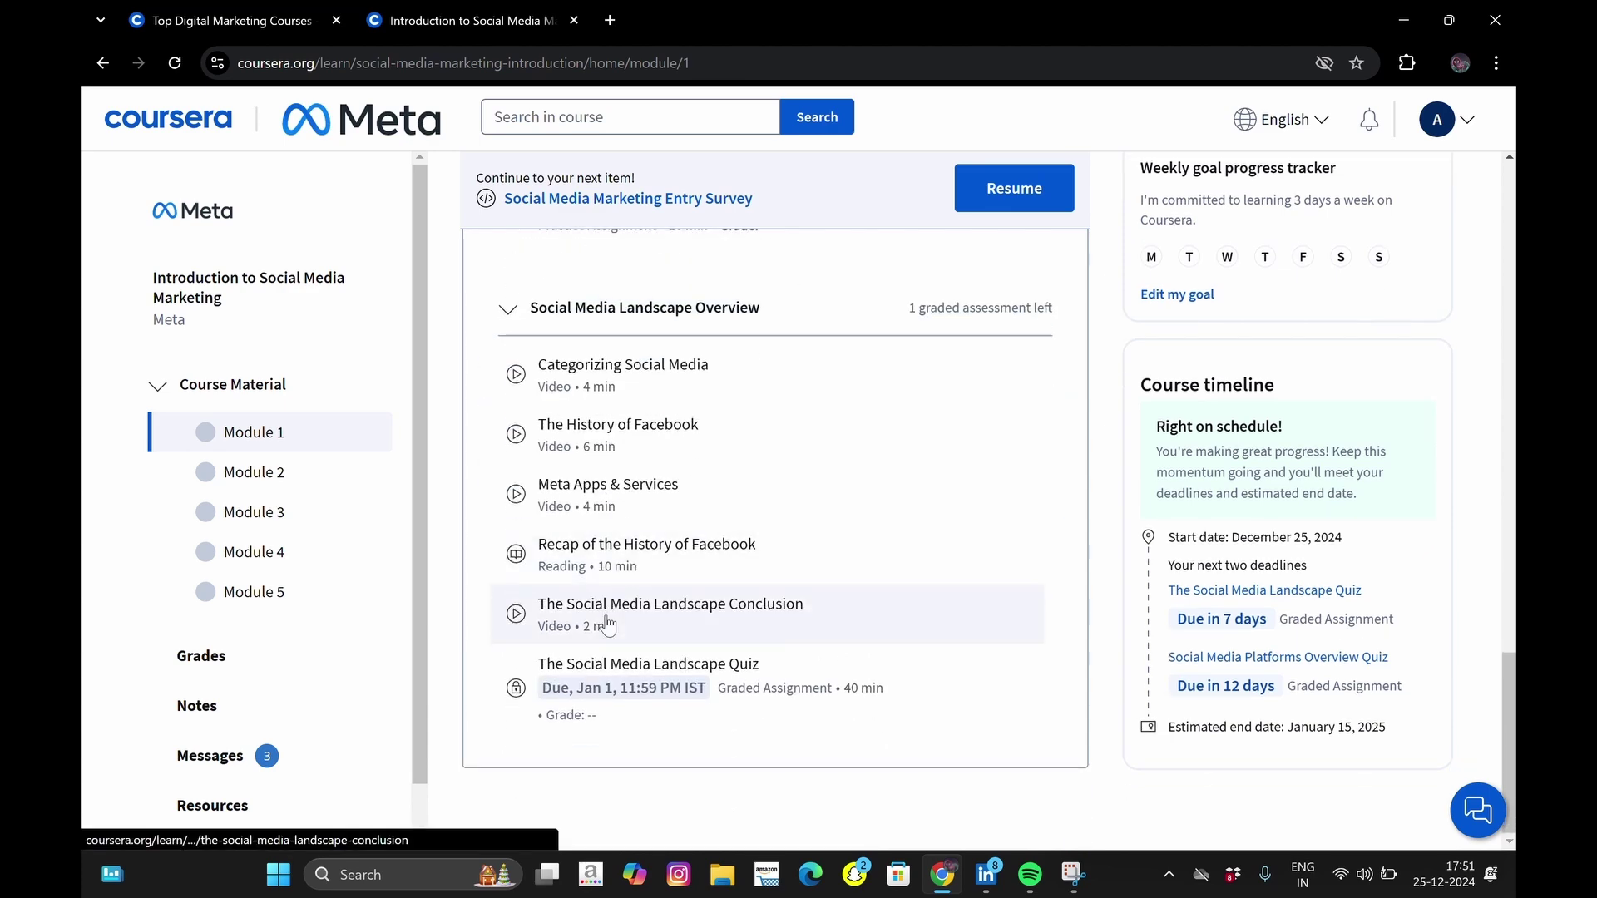
left_click(293, 482)
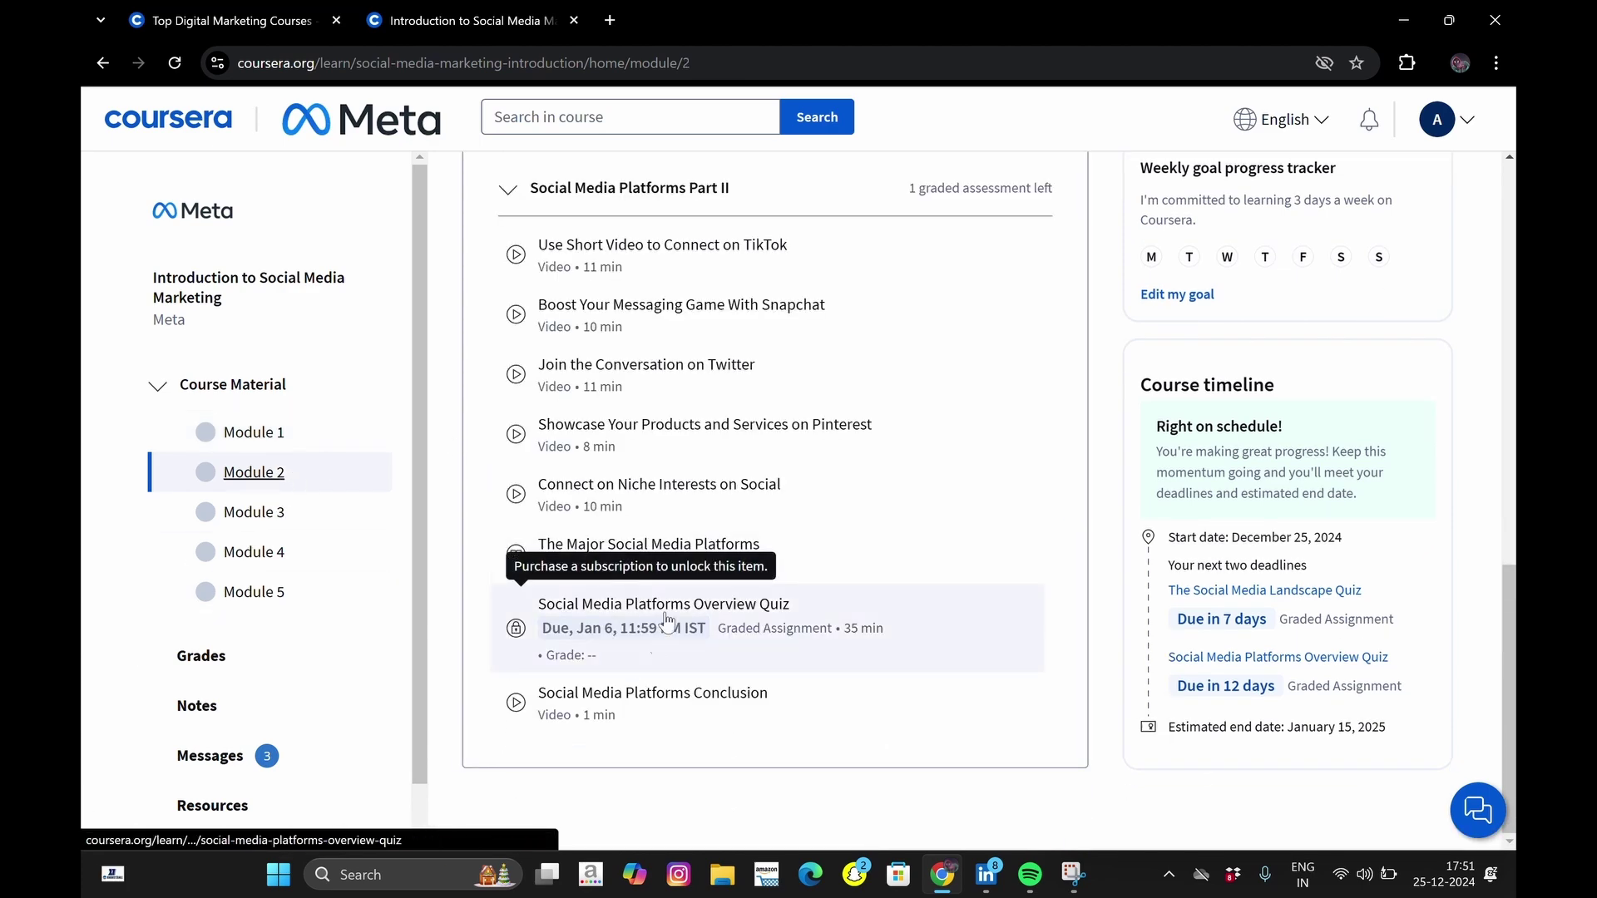
scroll(676, 616, "up", 10)
scroll(671, 597, "down", 6)
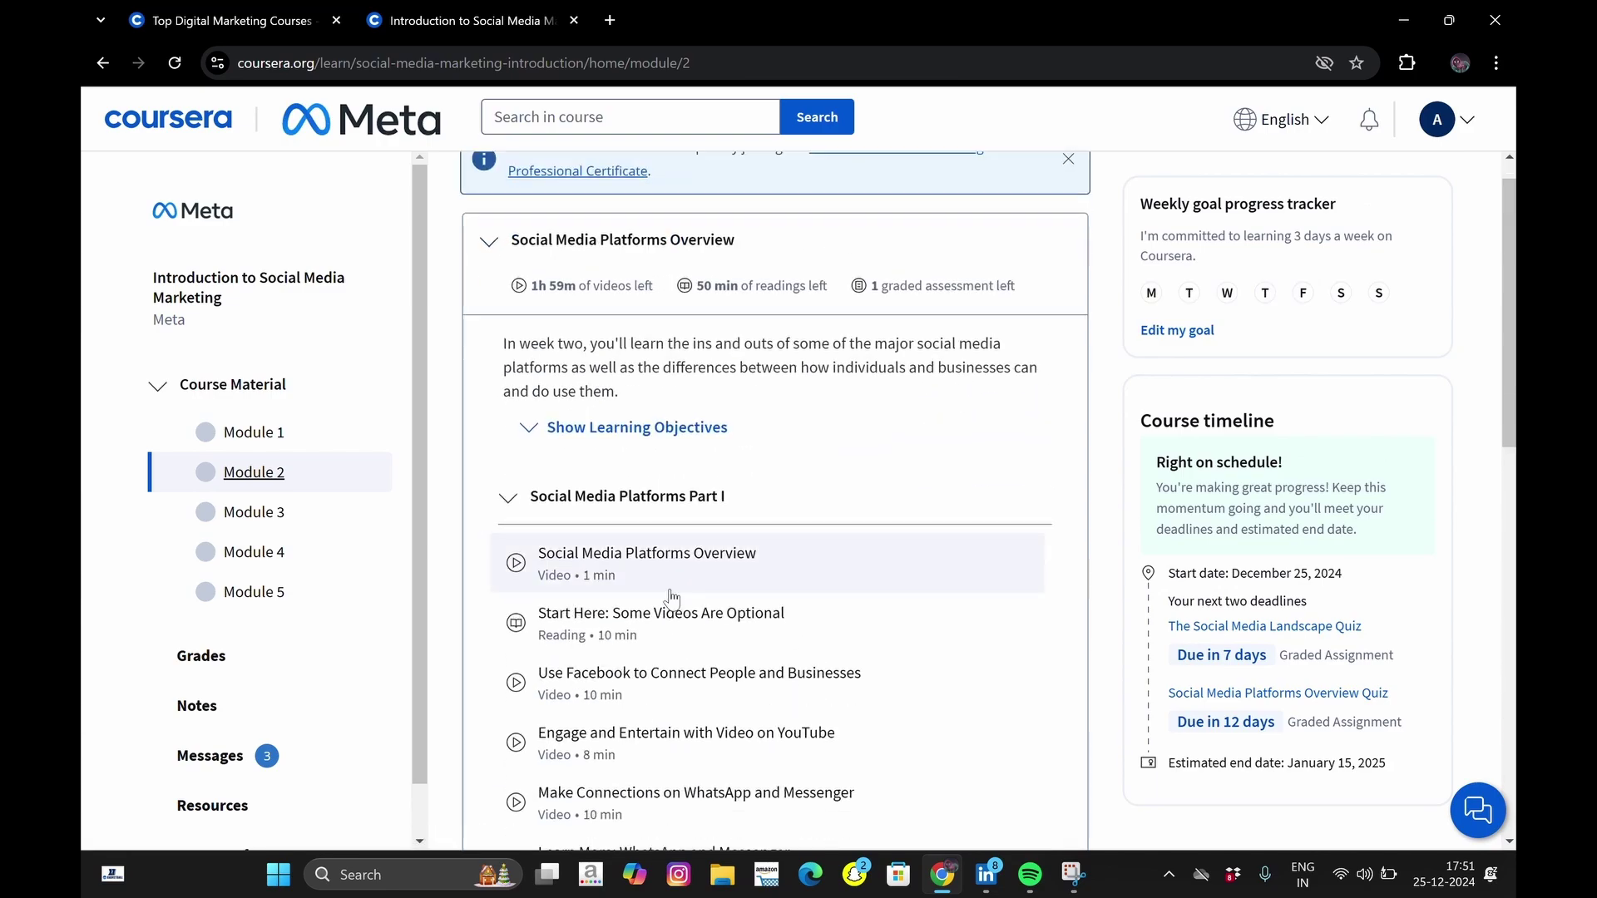
left_click(254, 432)
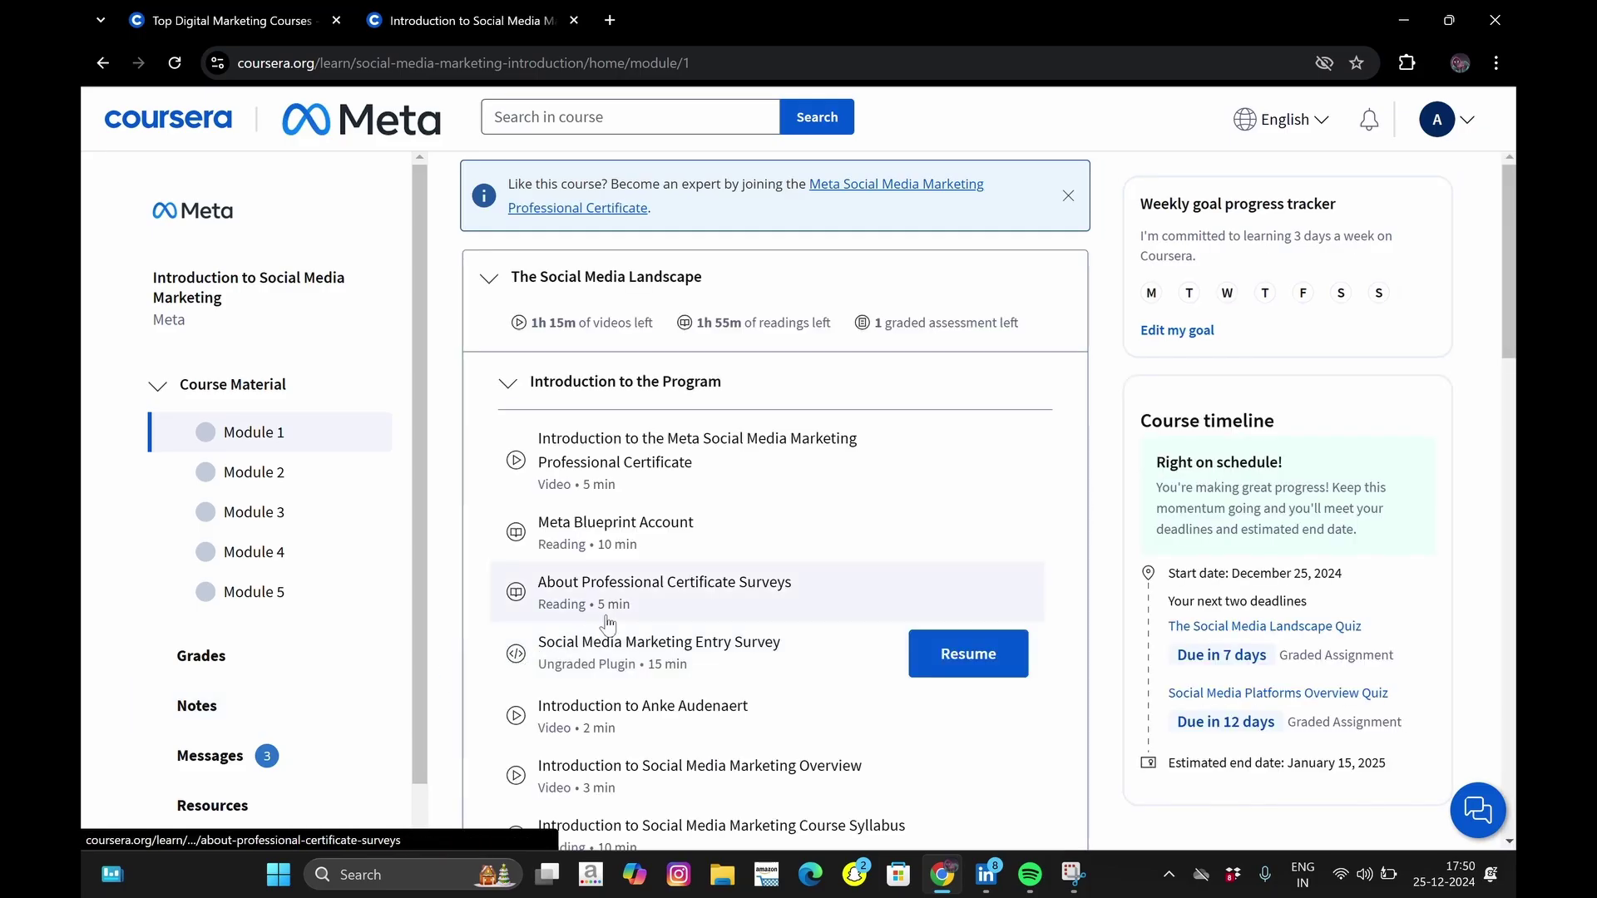
scroll(608, 624, "down", 5)
scroll(608, 624, "down", 6)
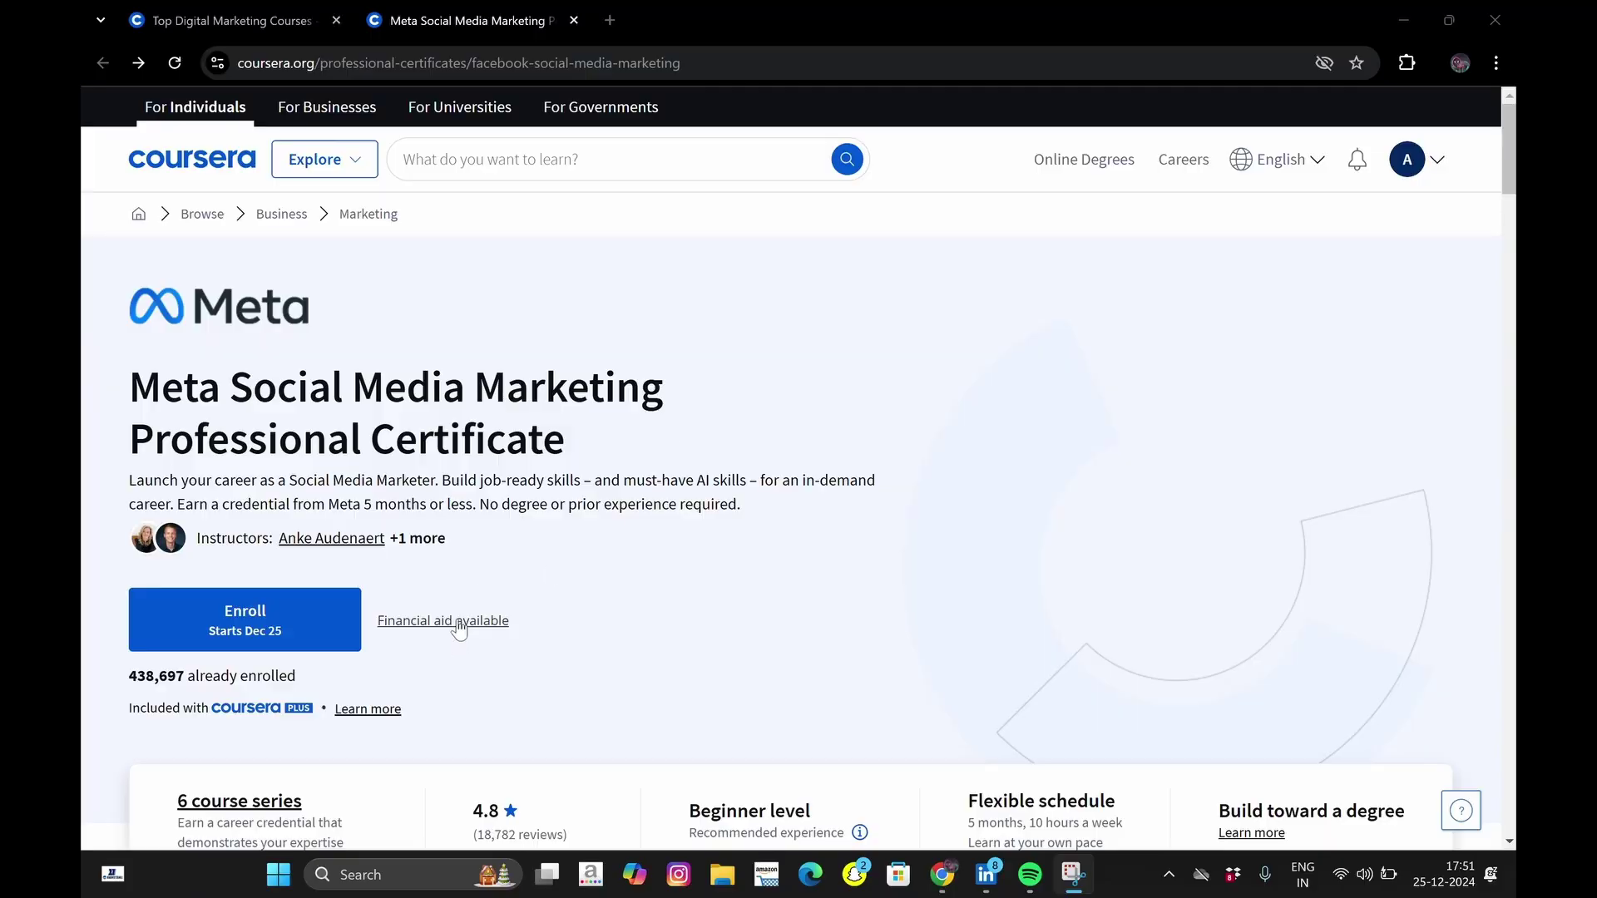
Start a financial aid application for Introduction to Social Media Marketing and review the form
left_click(458, 629)
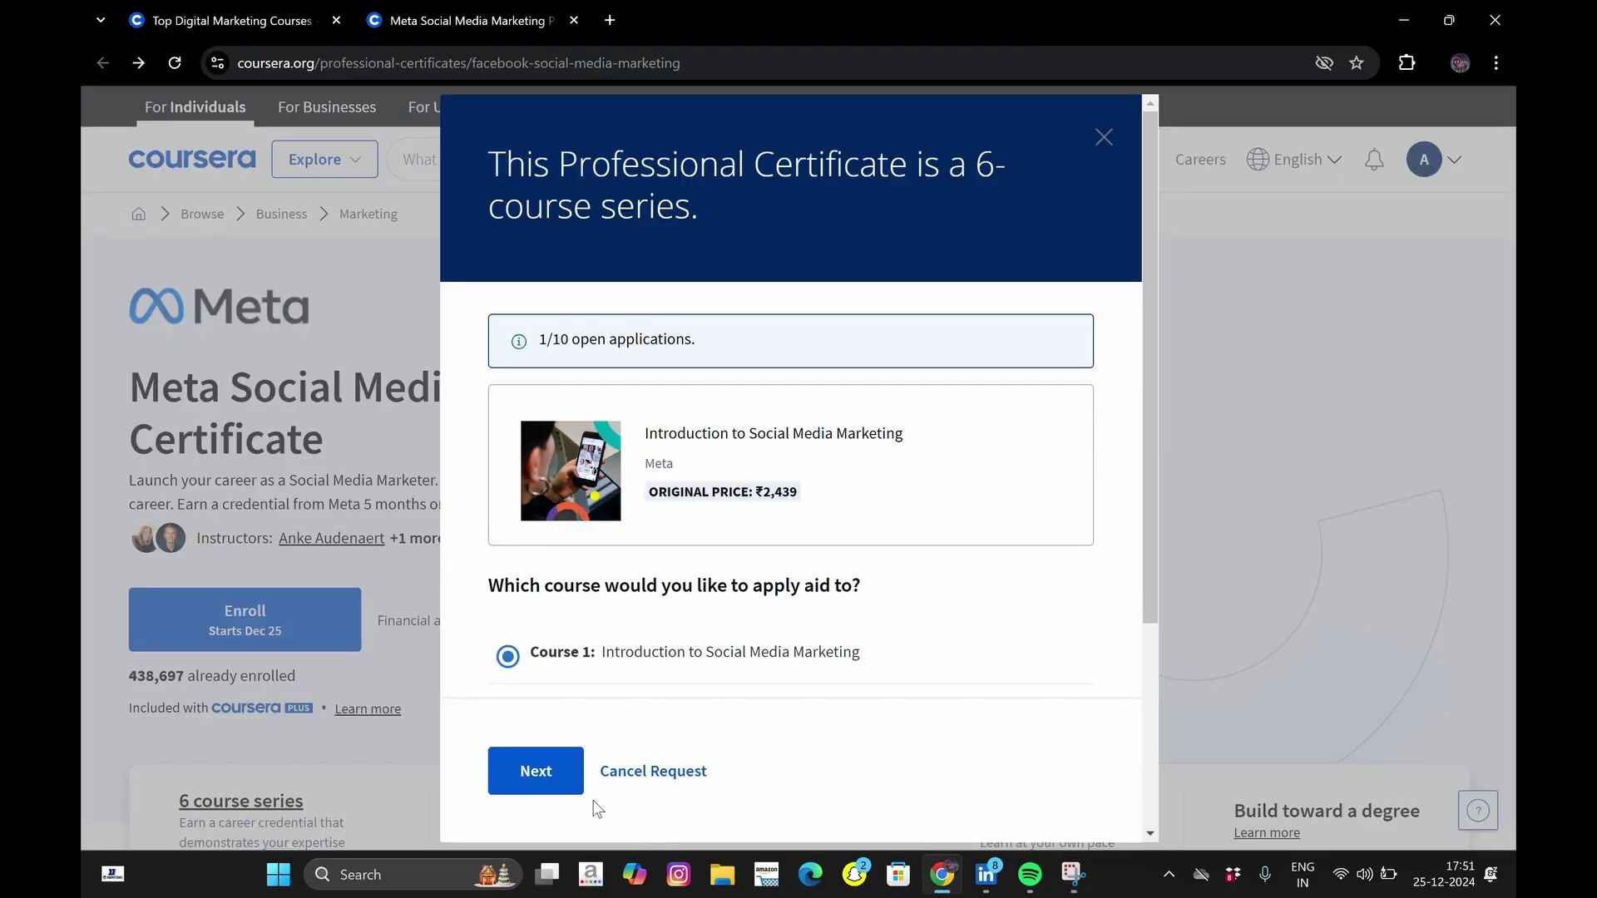
left_click(563, 776)
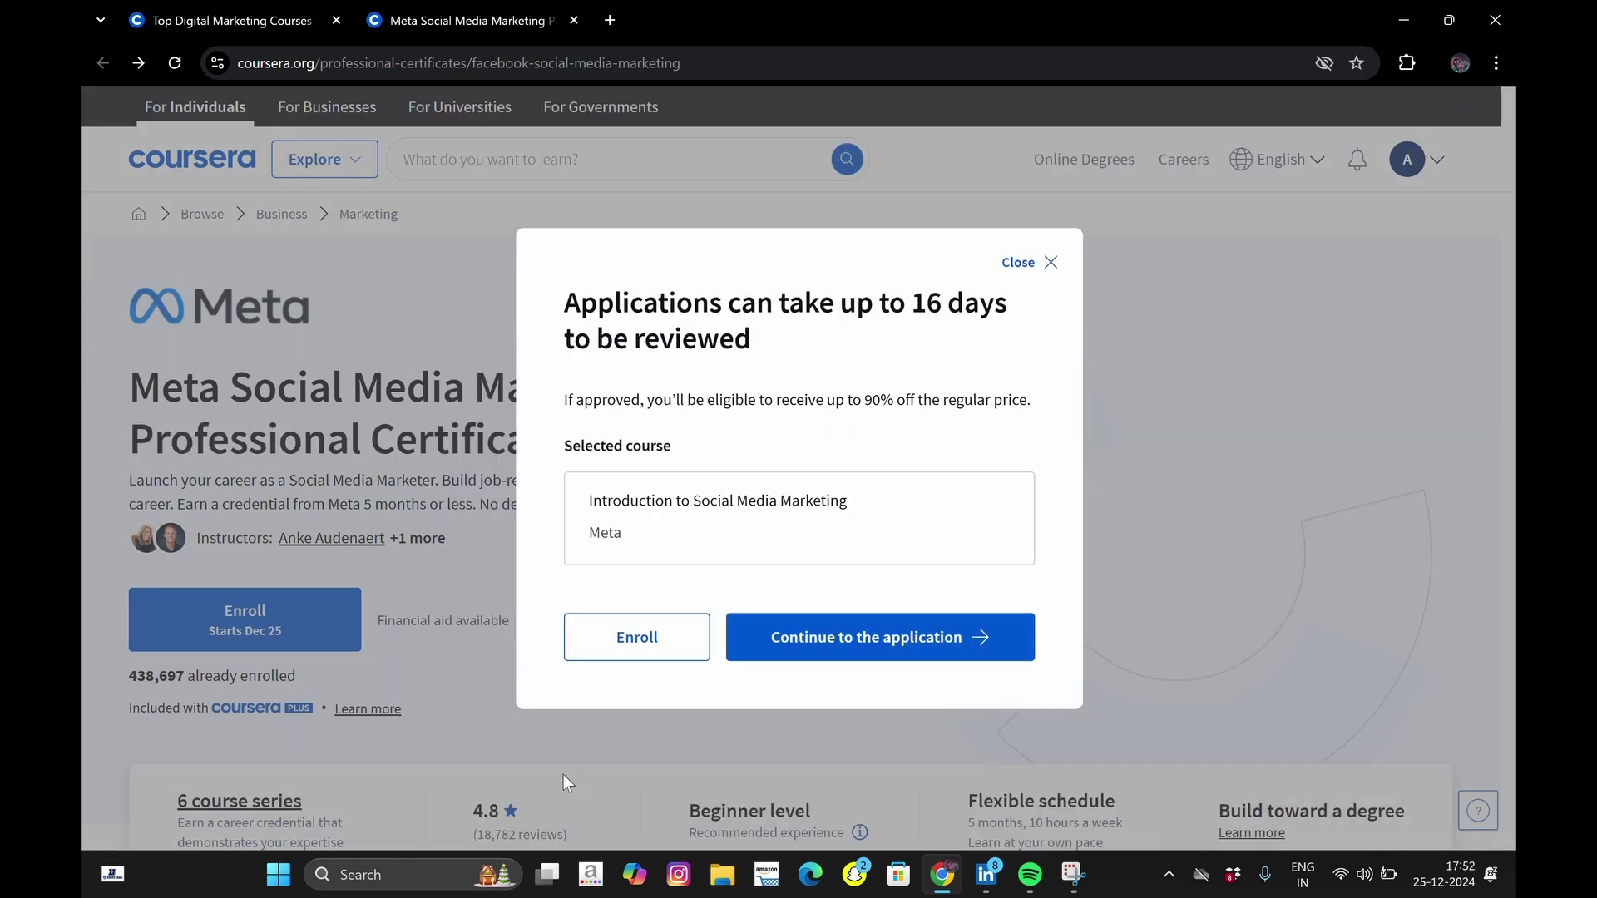
left_click(802, 637)
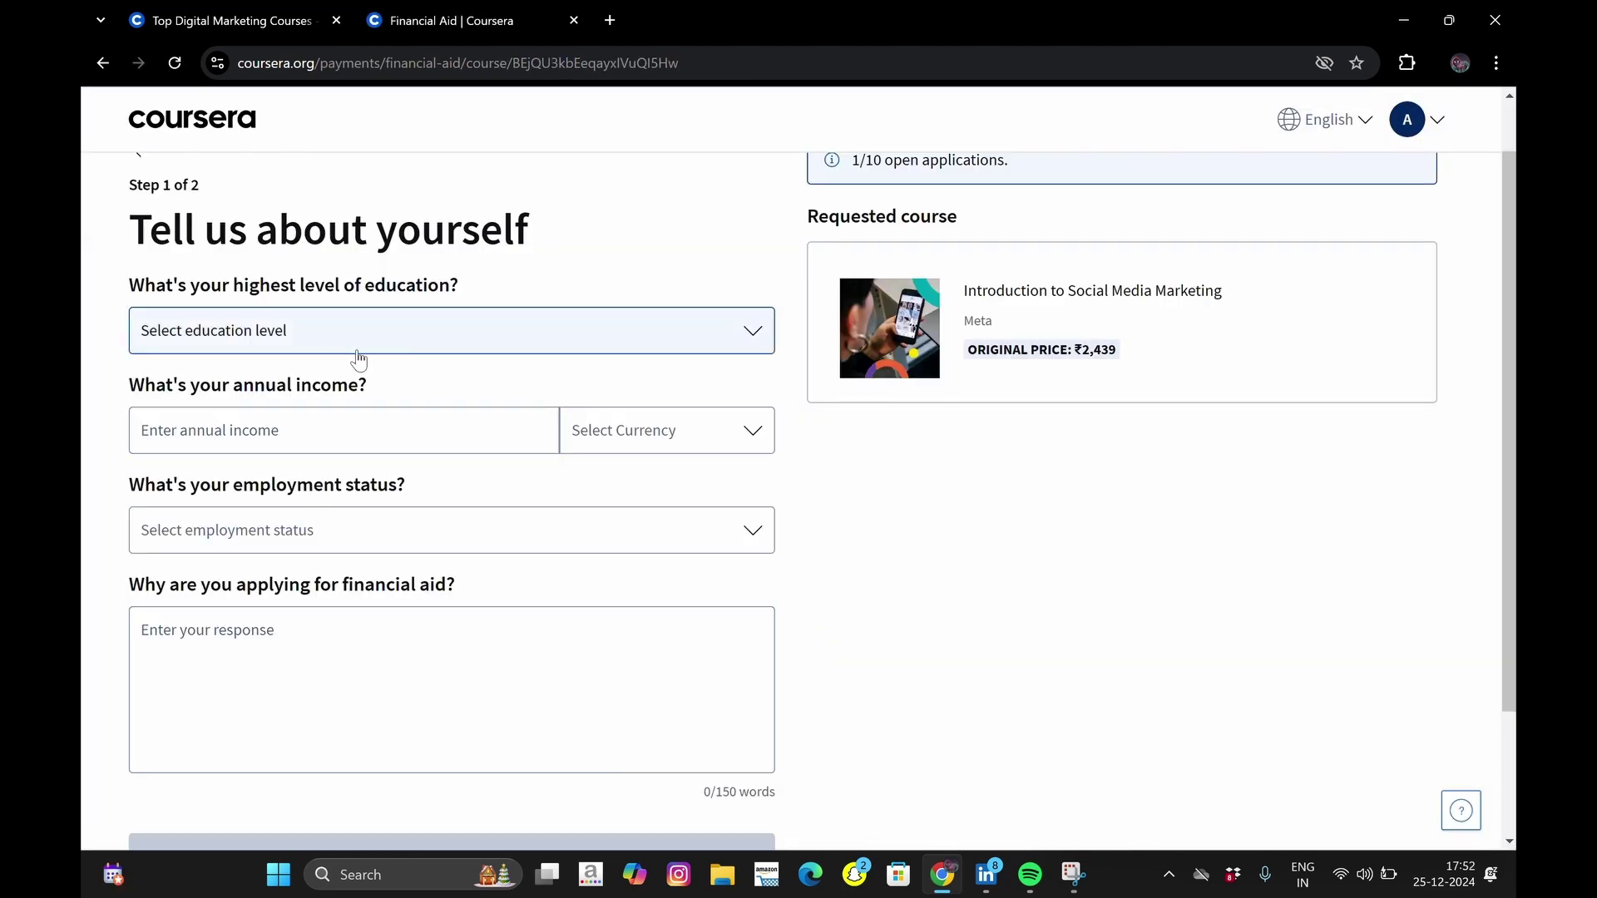
scroll(361, 443, "down", 2)
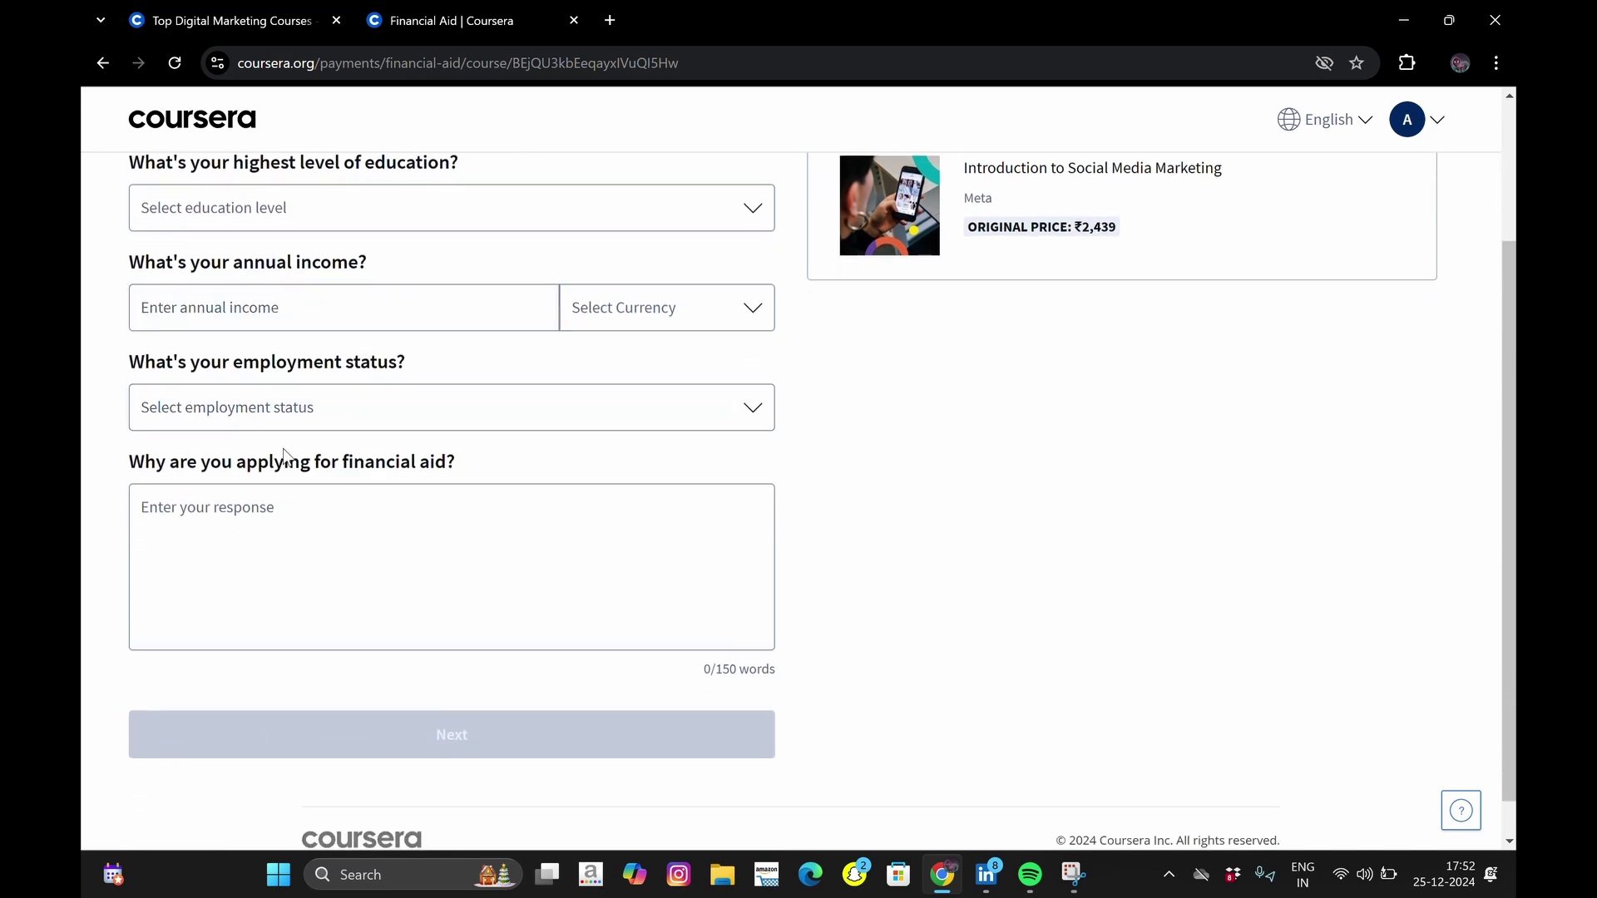
scroll(271, 503, "down", 1)
scroll(271, 499, "up", 3)
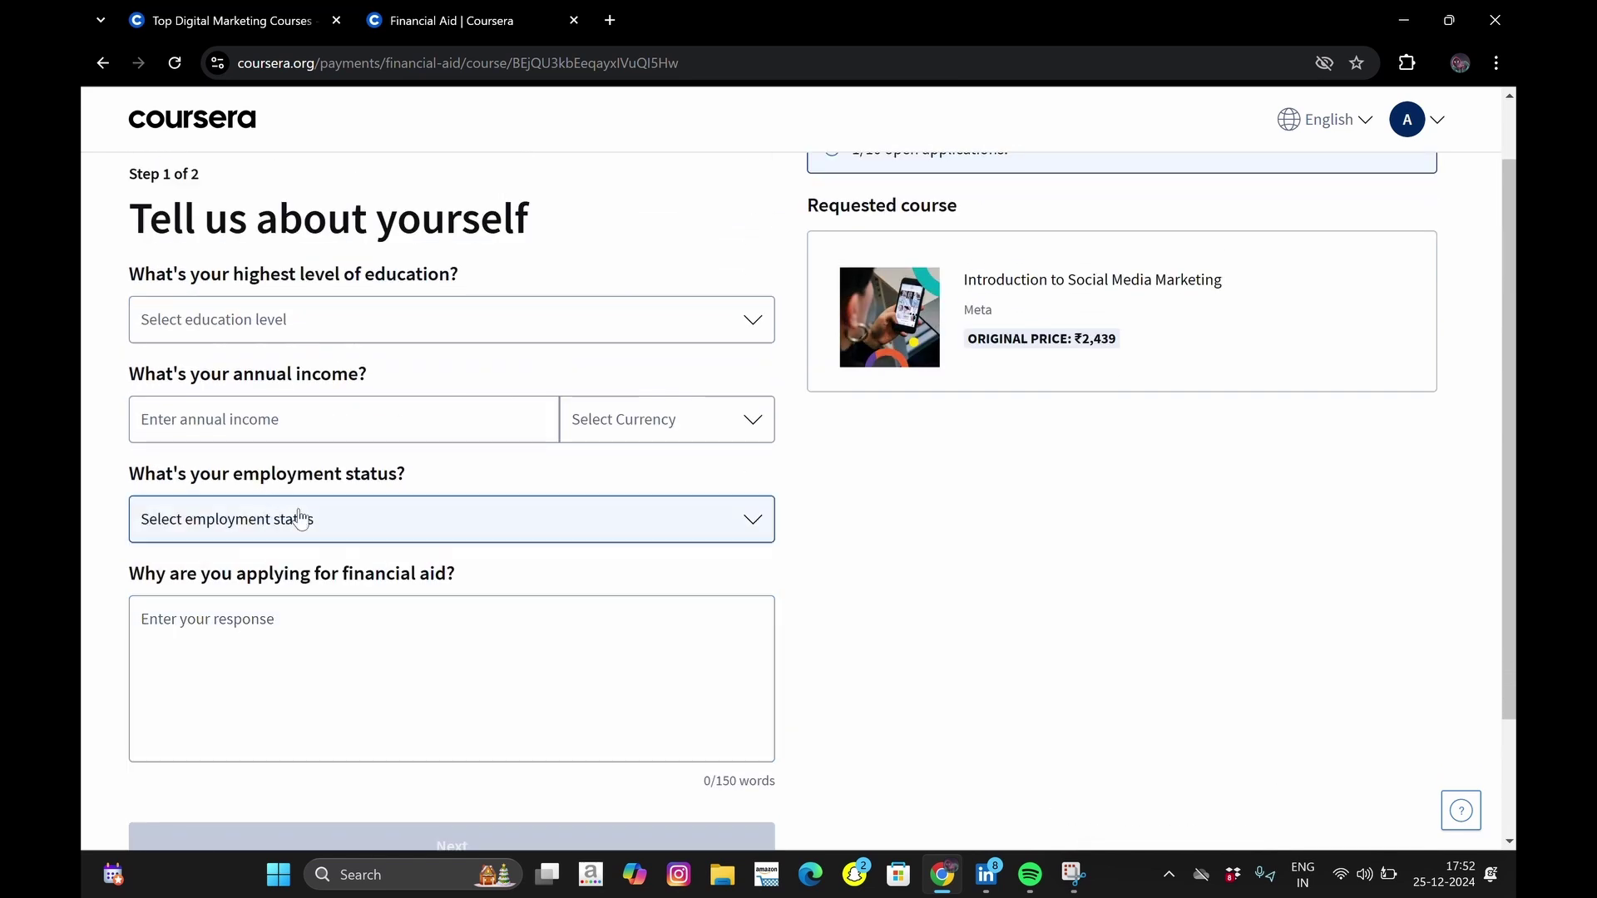
scroll(420, 842, "up", 1)
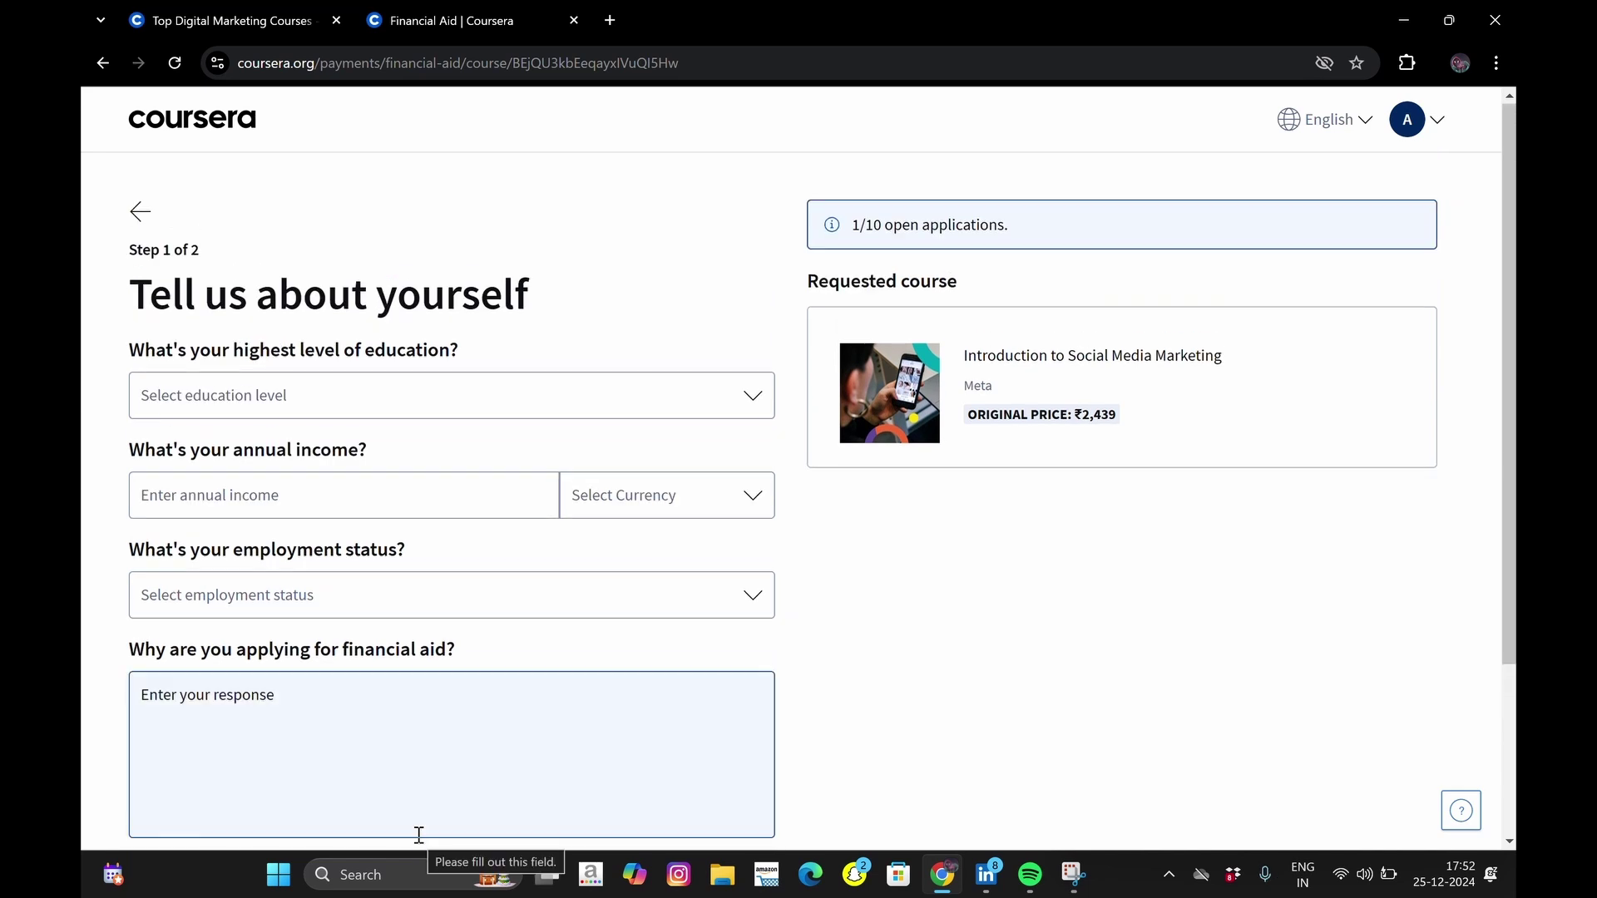
In a new tab, search Google for 'edx computer science'
scroll(419, 834, "down", 1)
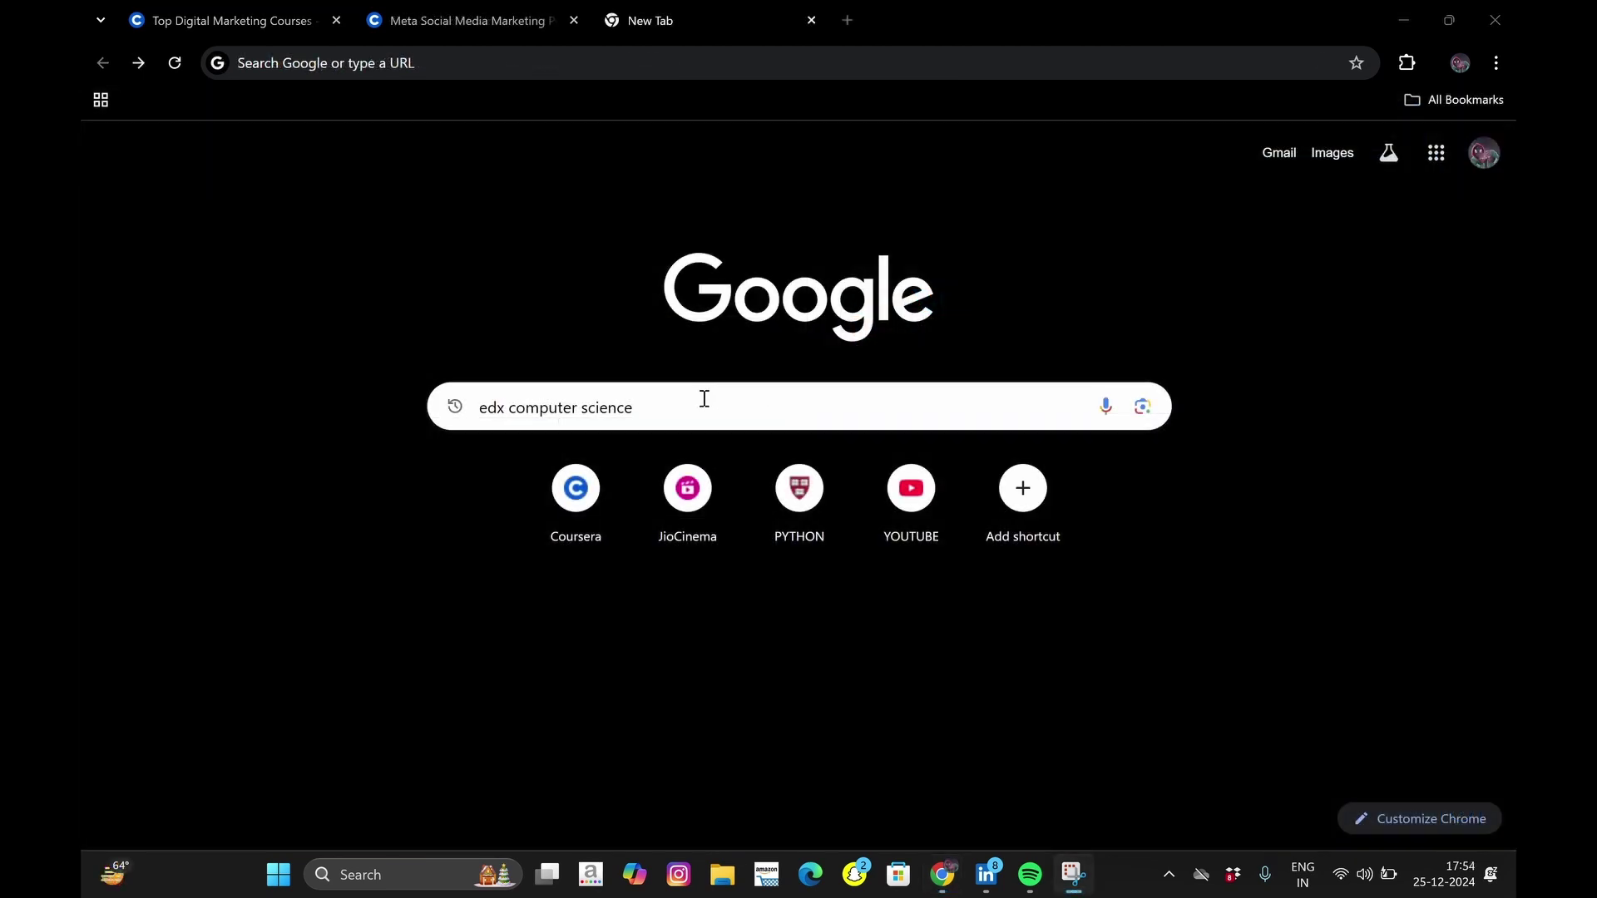
left_click(696, 407)
key("Return")
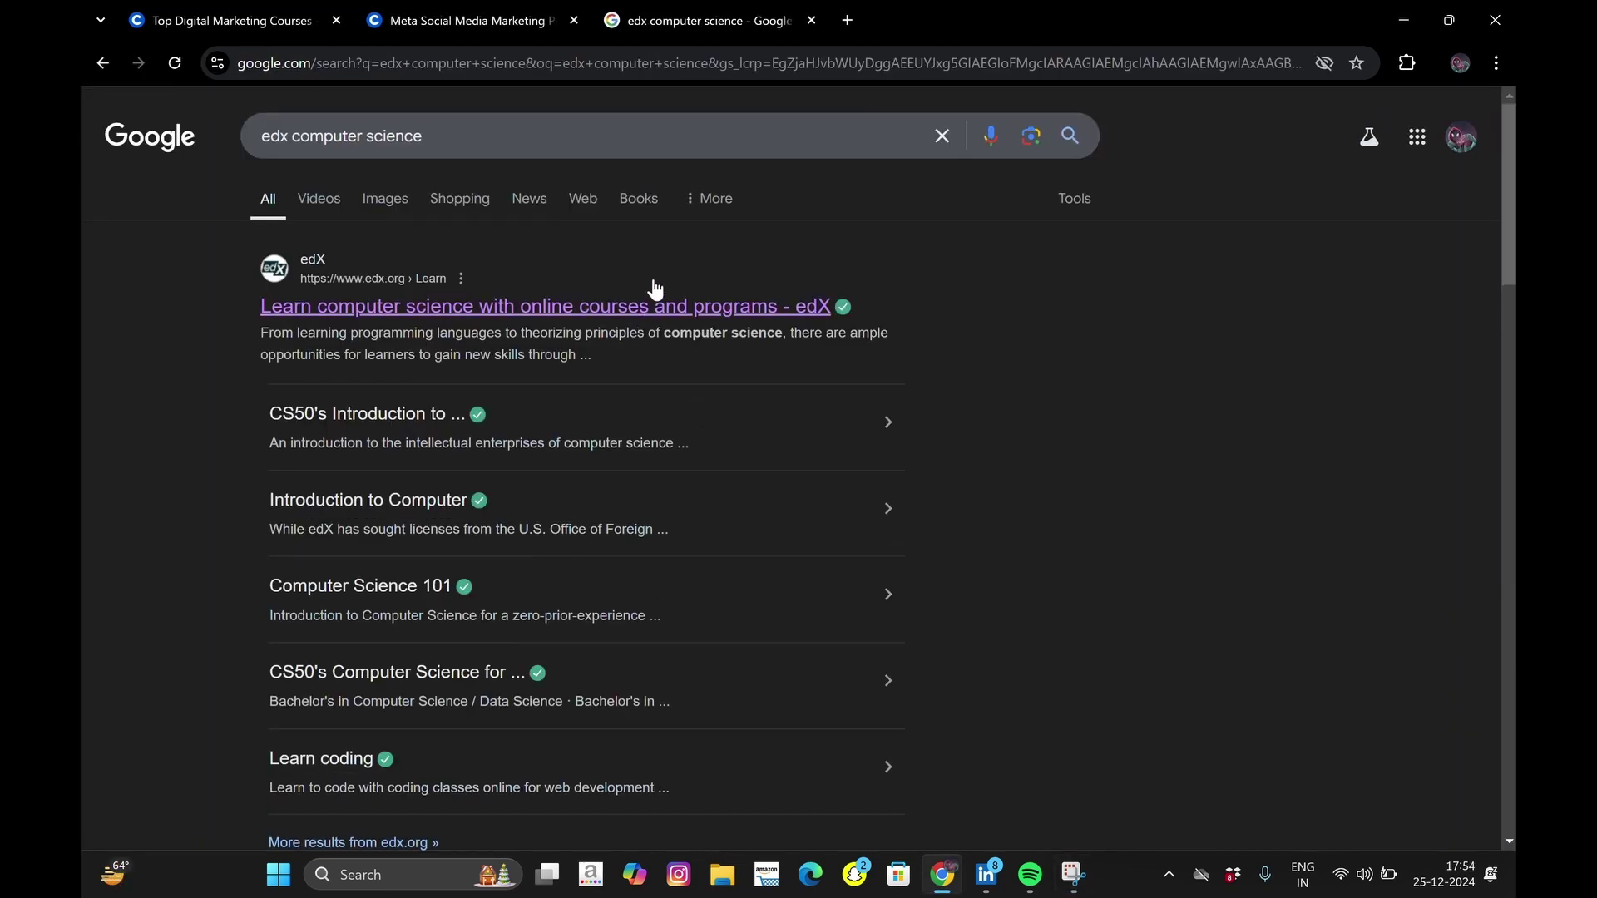
Open edX's computer science page and create a free edX account
left_click(642, 306)
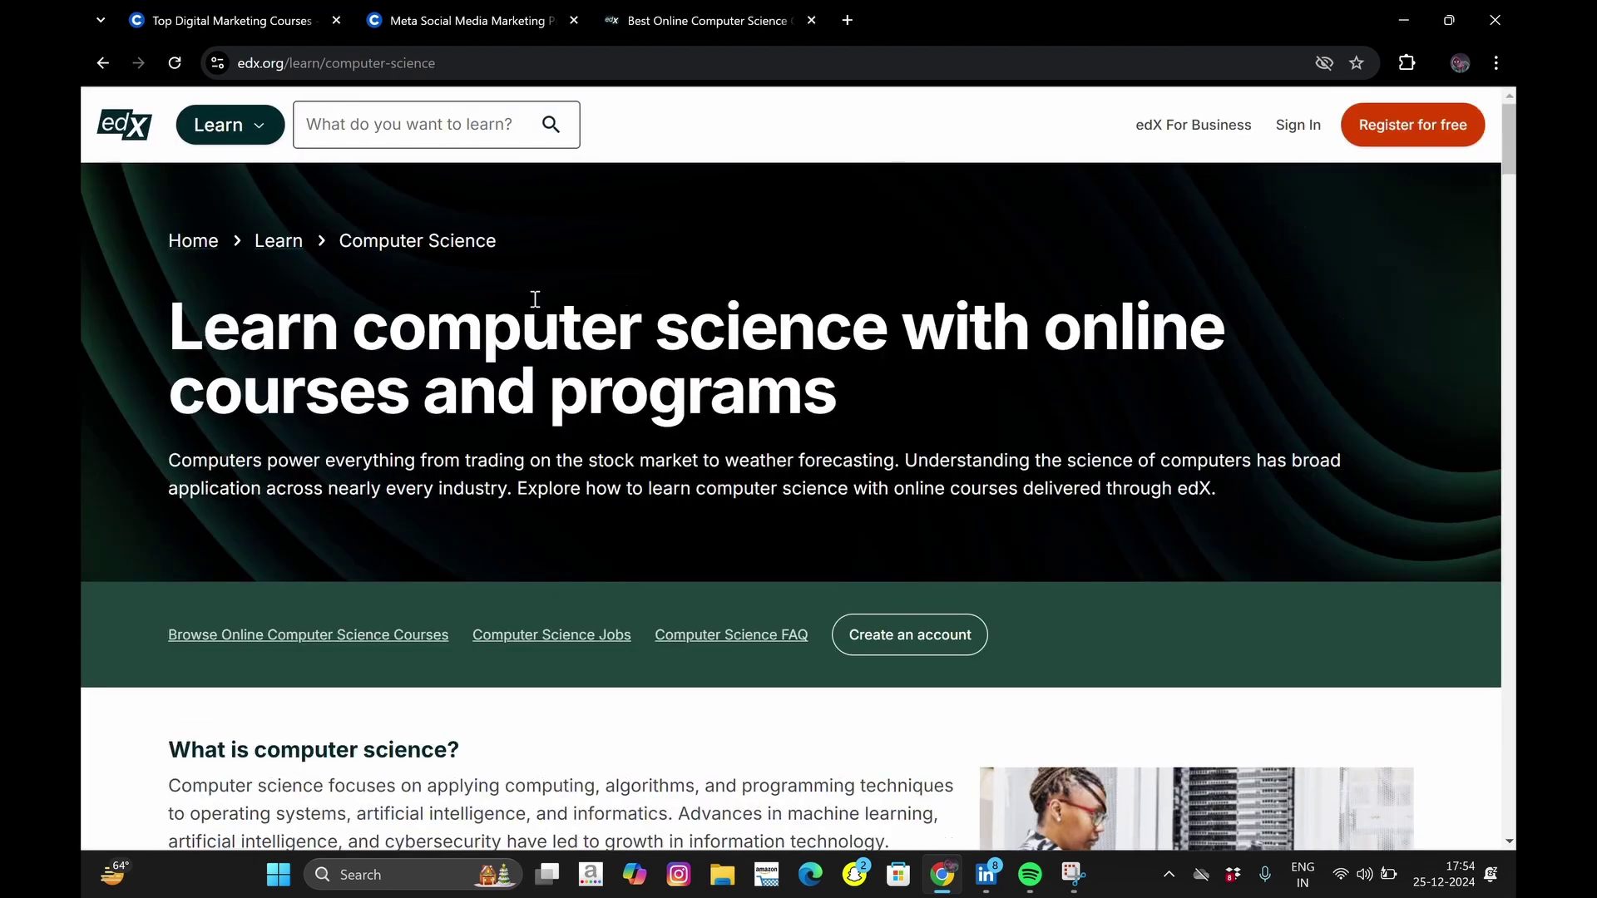
left_click(1400, 126)
scroll(1087, 557, "down", 1)
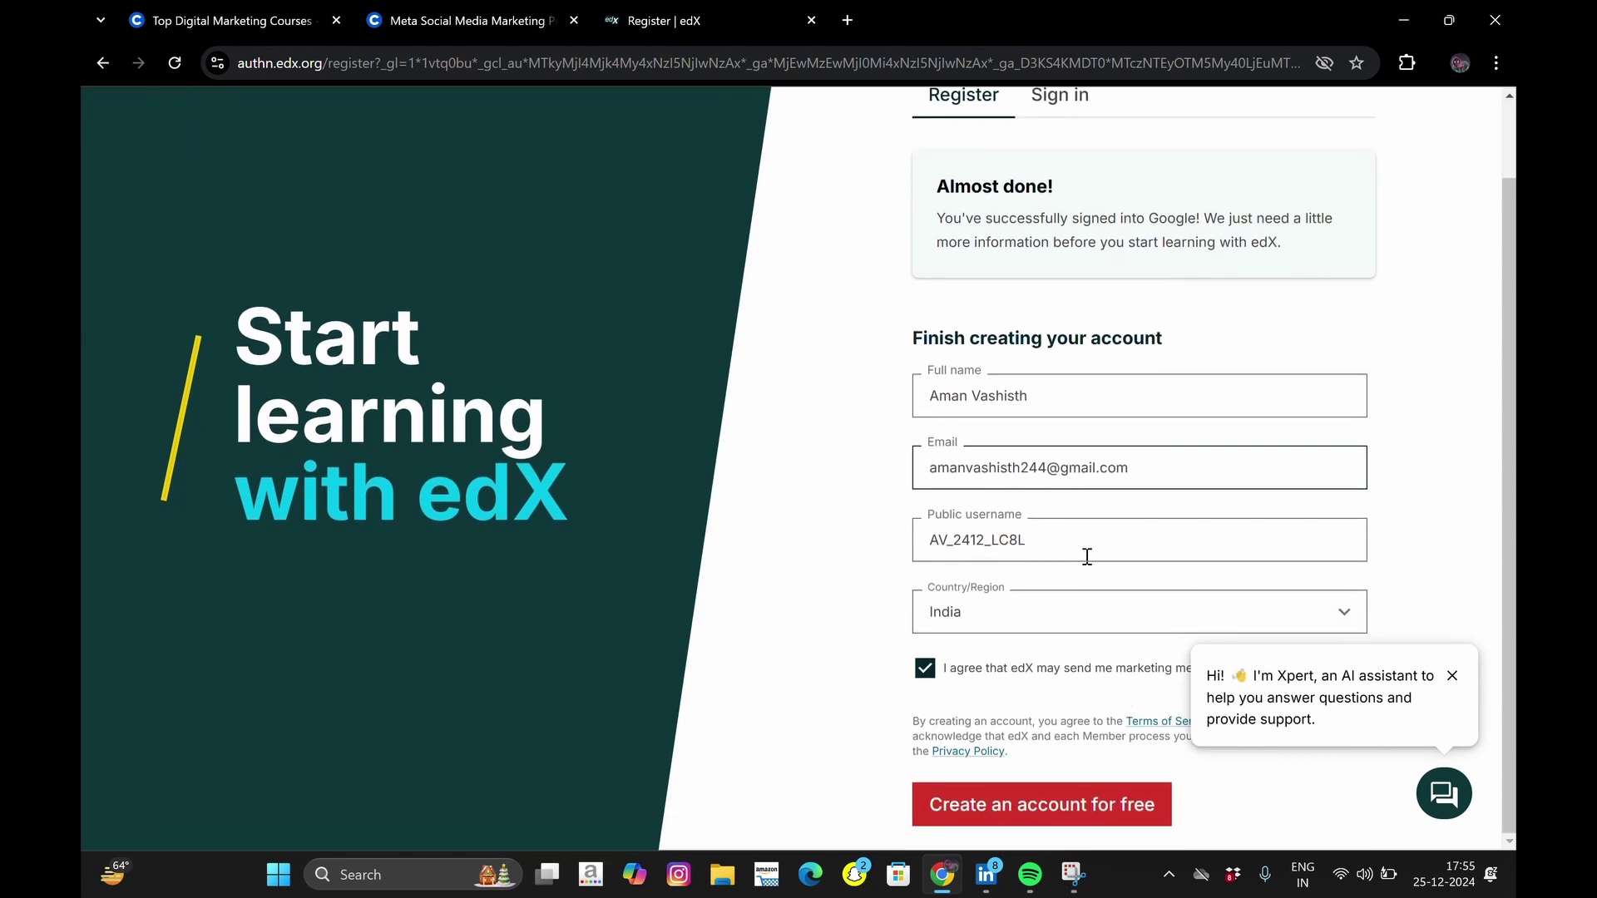
left_click(1052, 817)
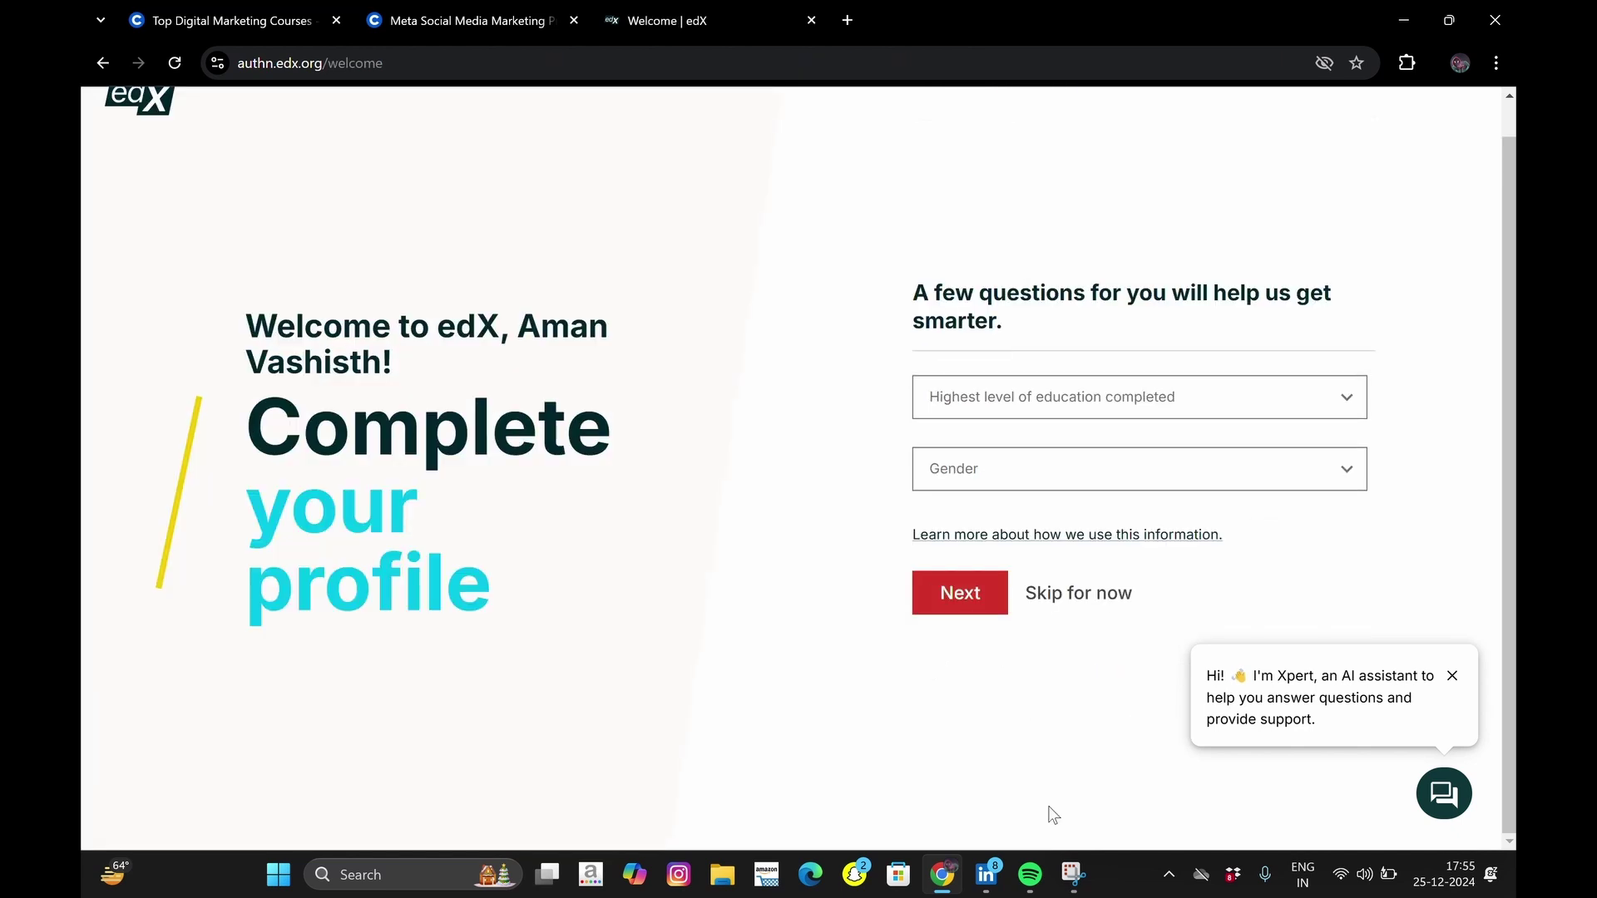
Answer the profile questions with gender set to Male and submit
left_click(1350, 408)
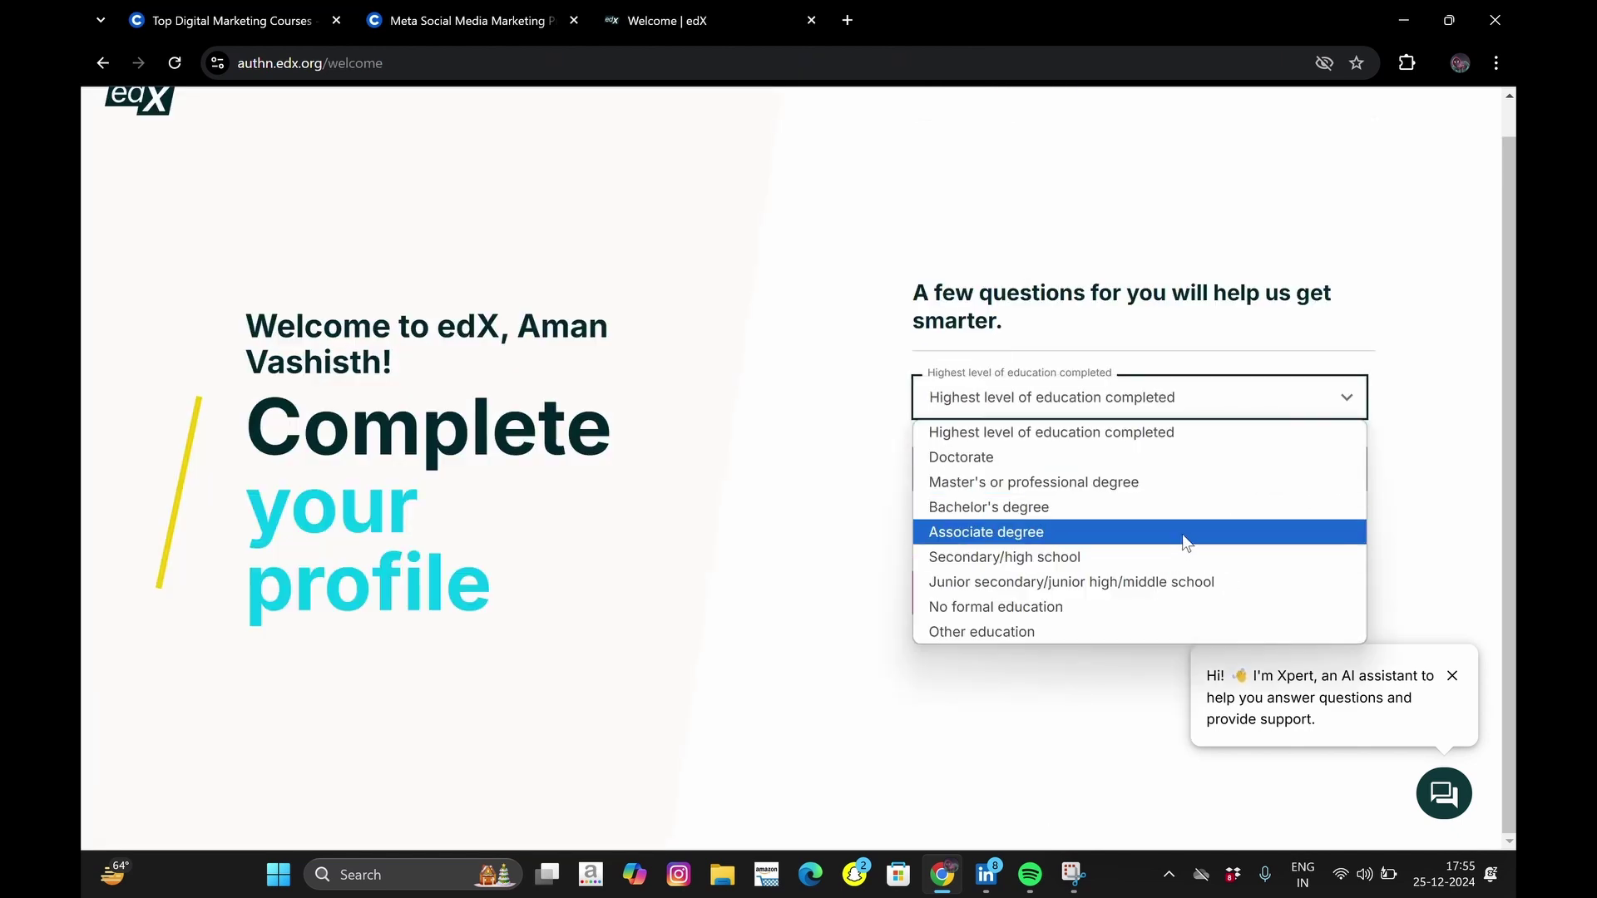
left_click(1206, 470)
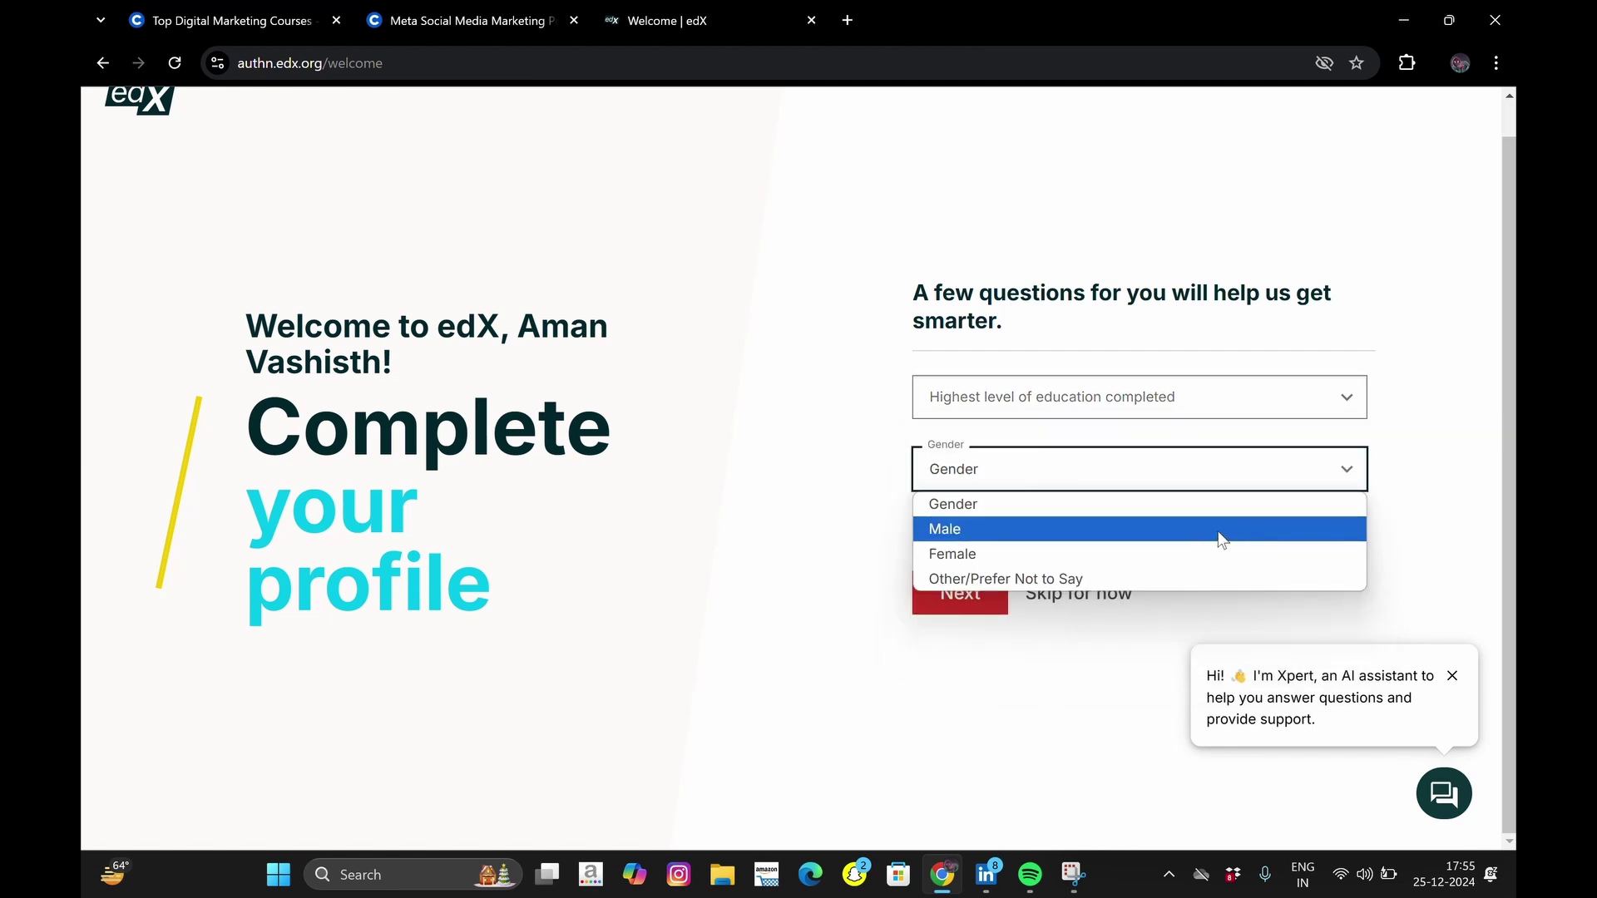
left_click(1214, 531)
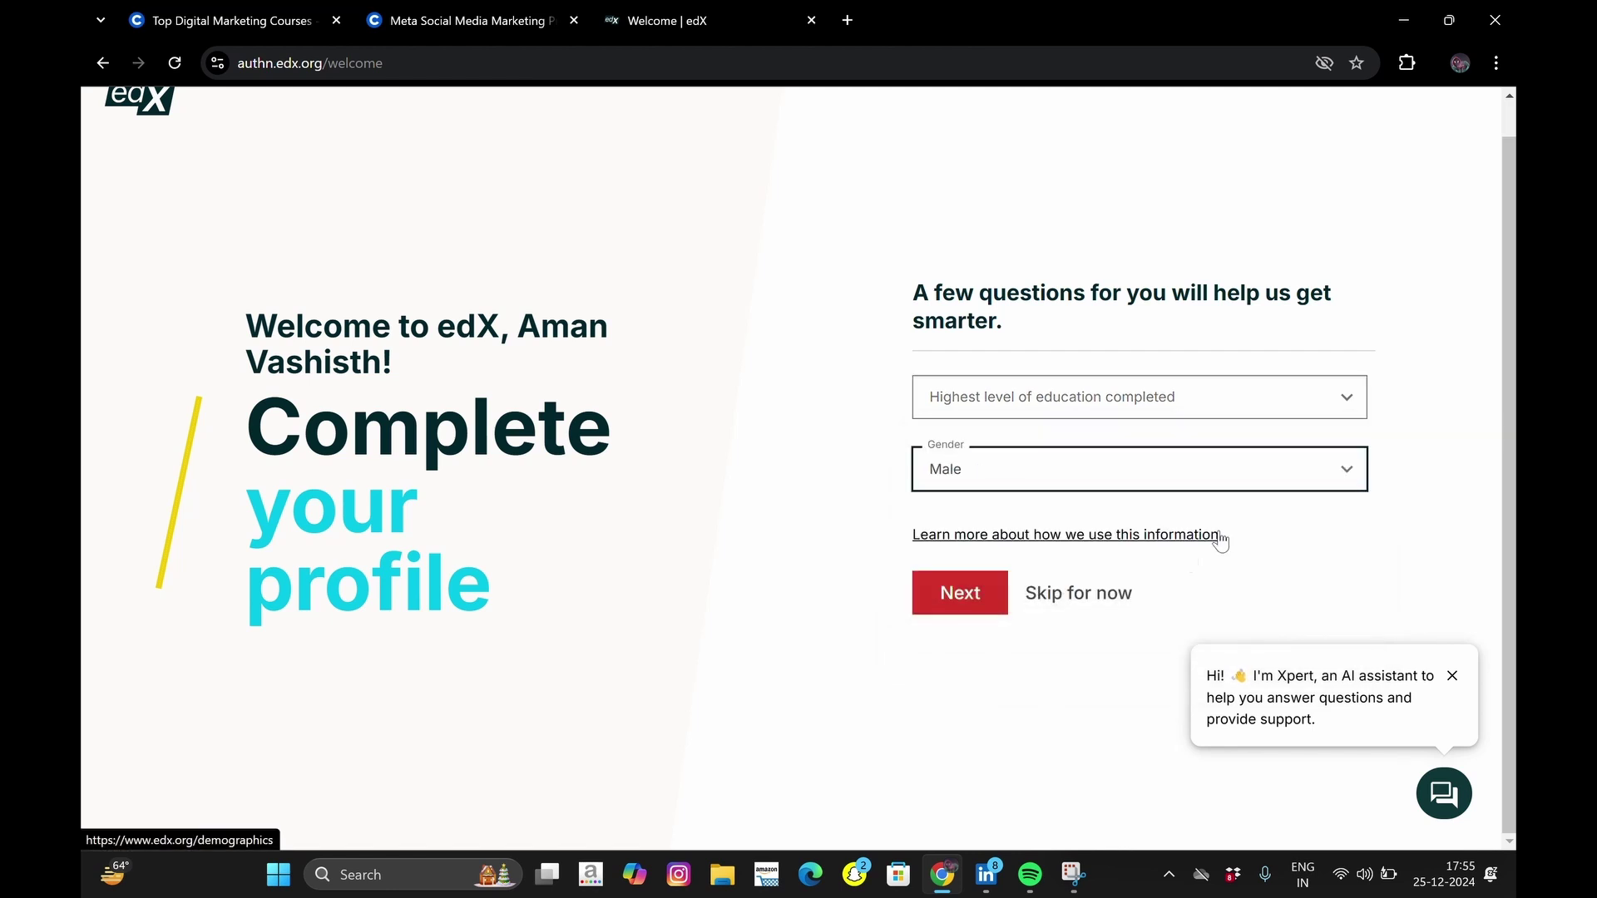
left_click(968, 601)
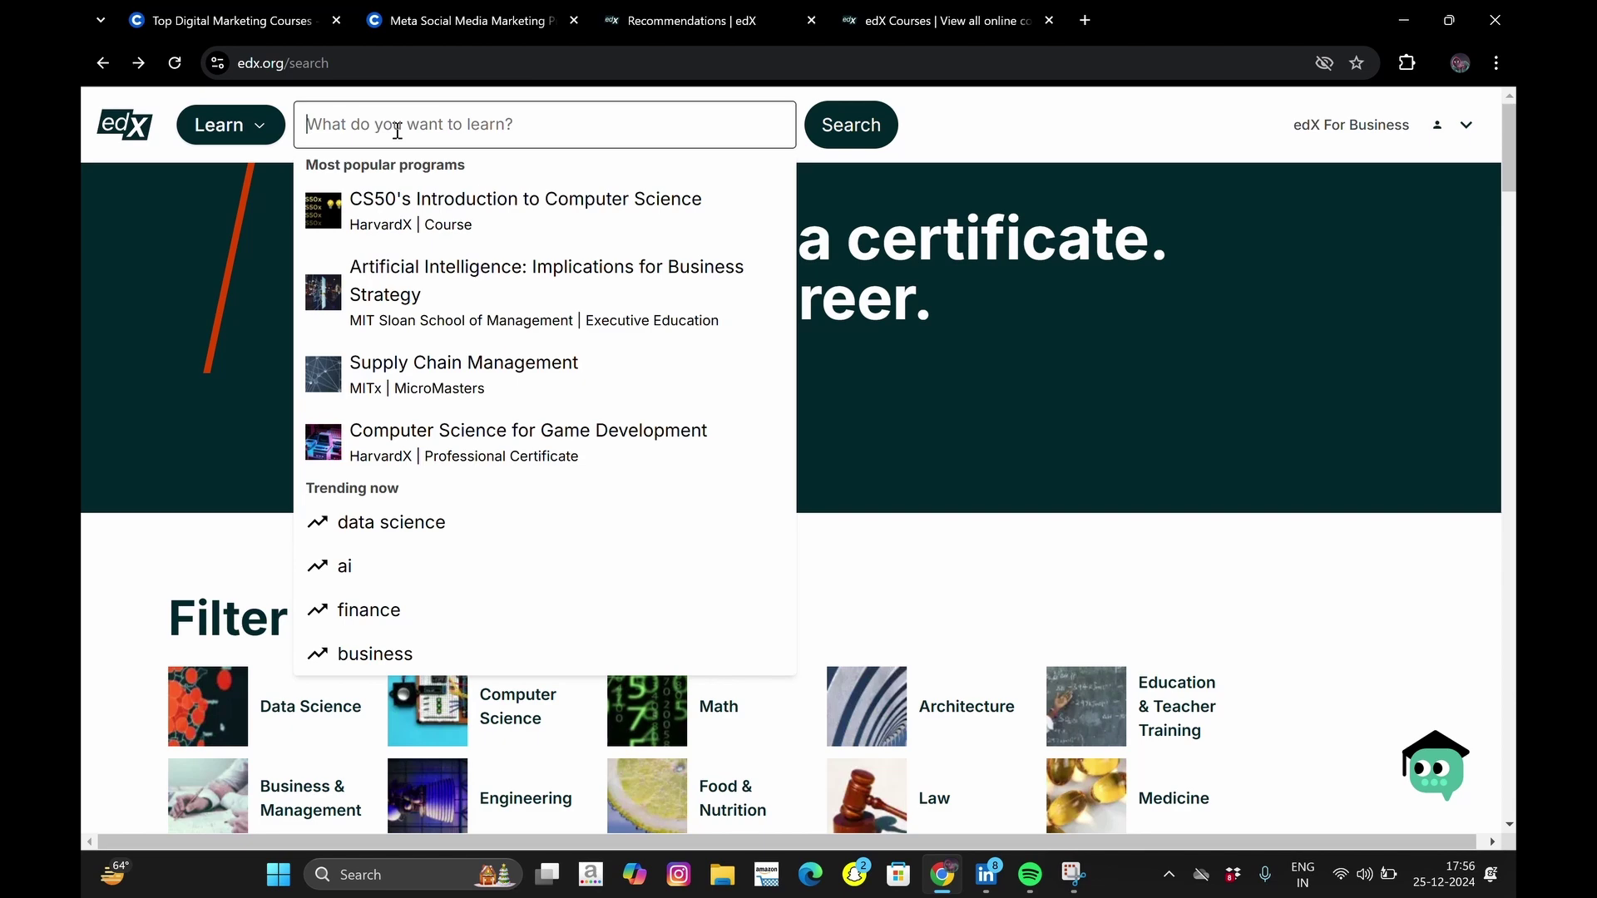
Enroll free in HarvardX CS50's Introduction to Computer Science and start its first unit
left_click(468, 220)
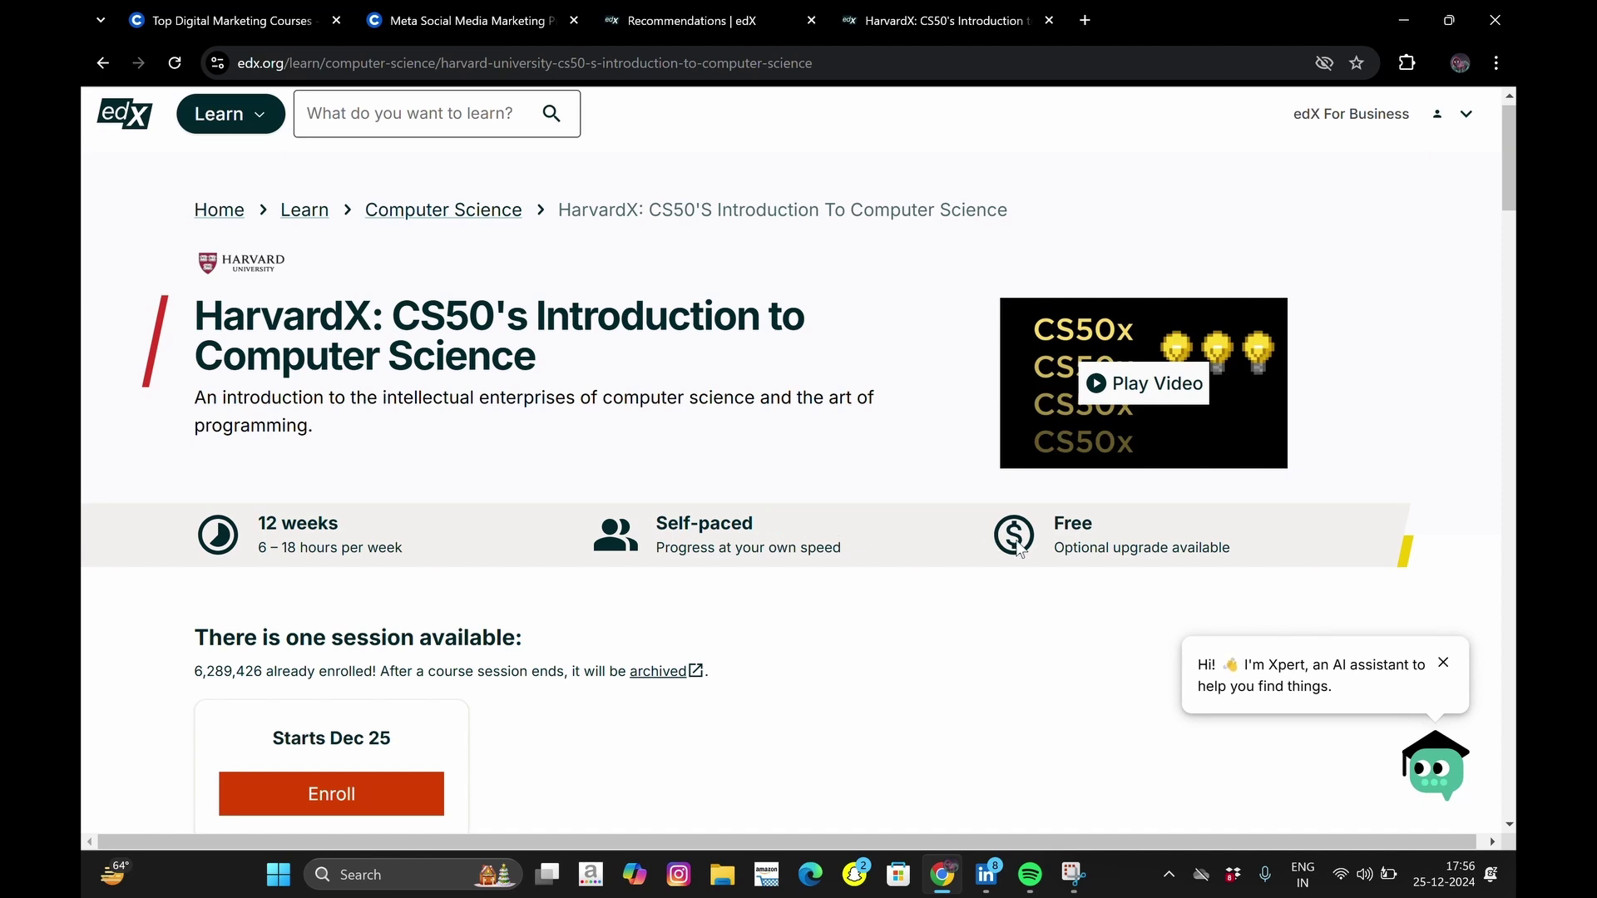
scroll(882, 657, "down", 4)
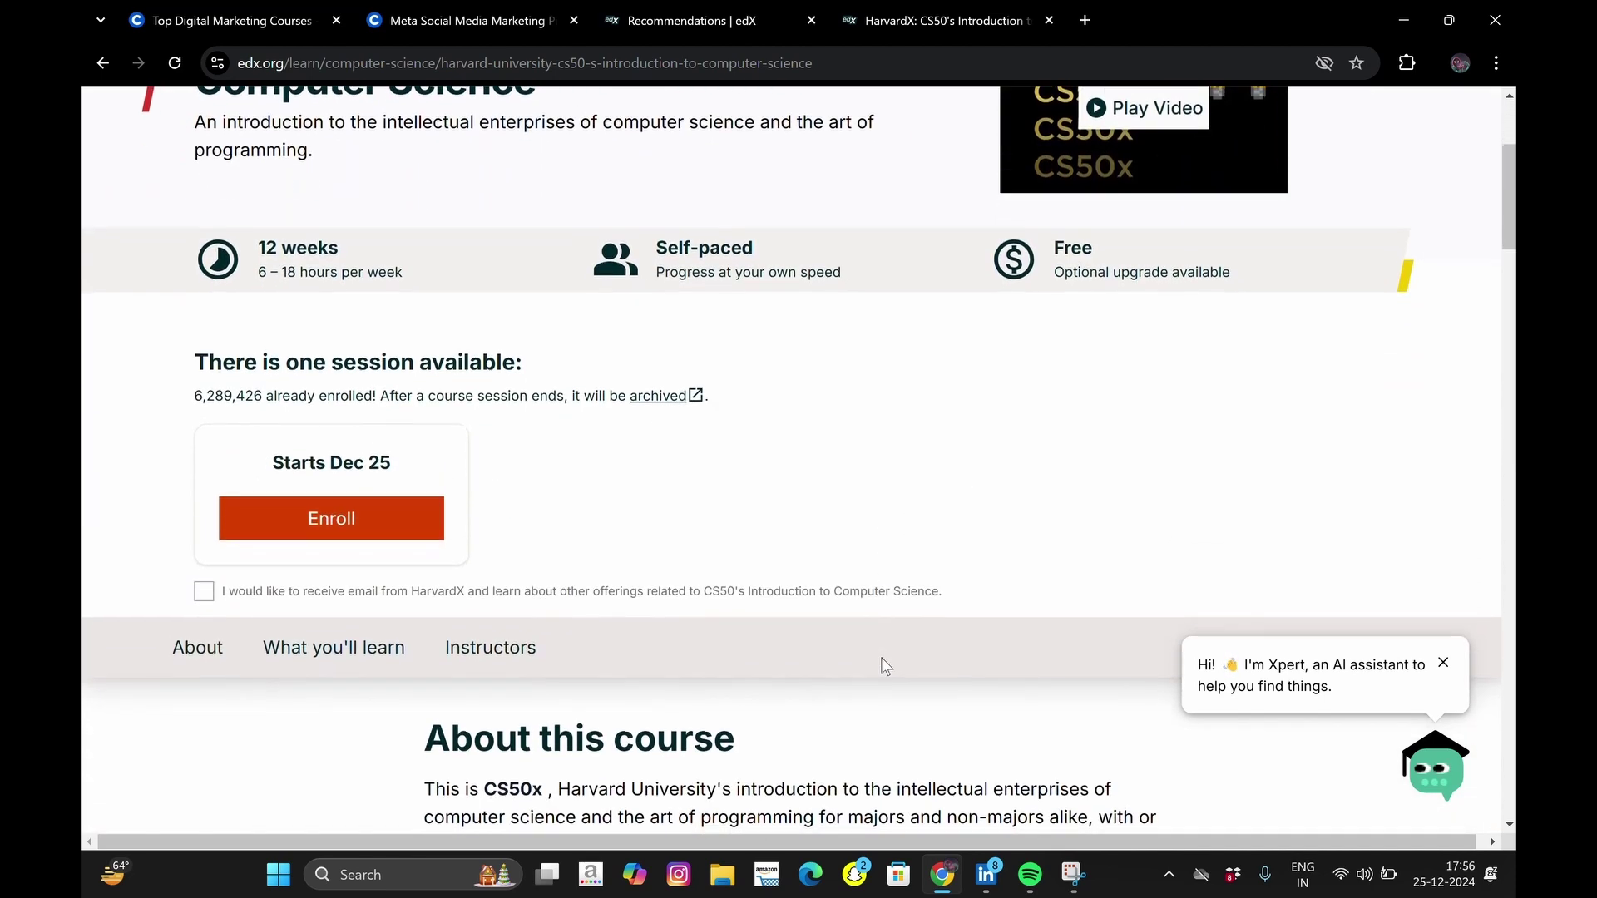
left_click(390, 473)
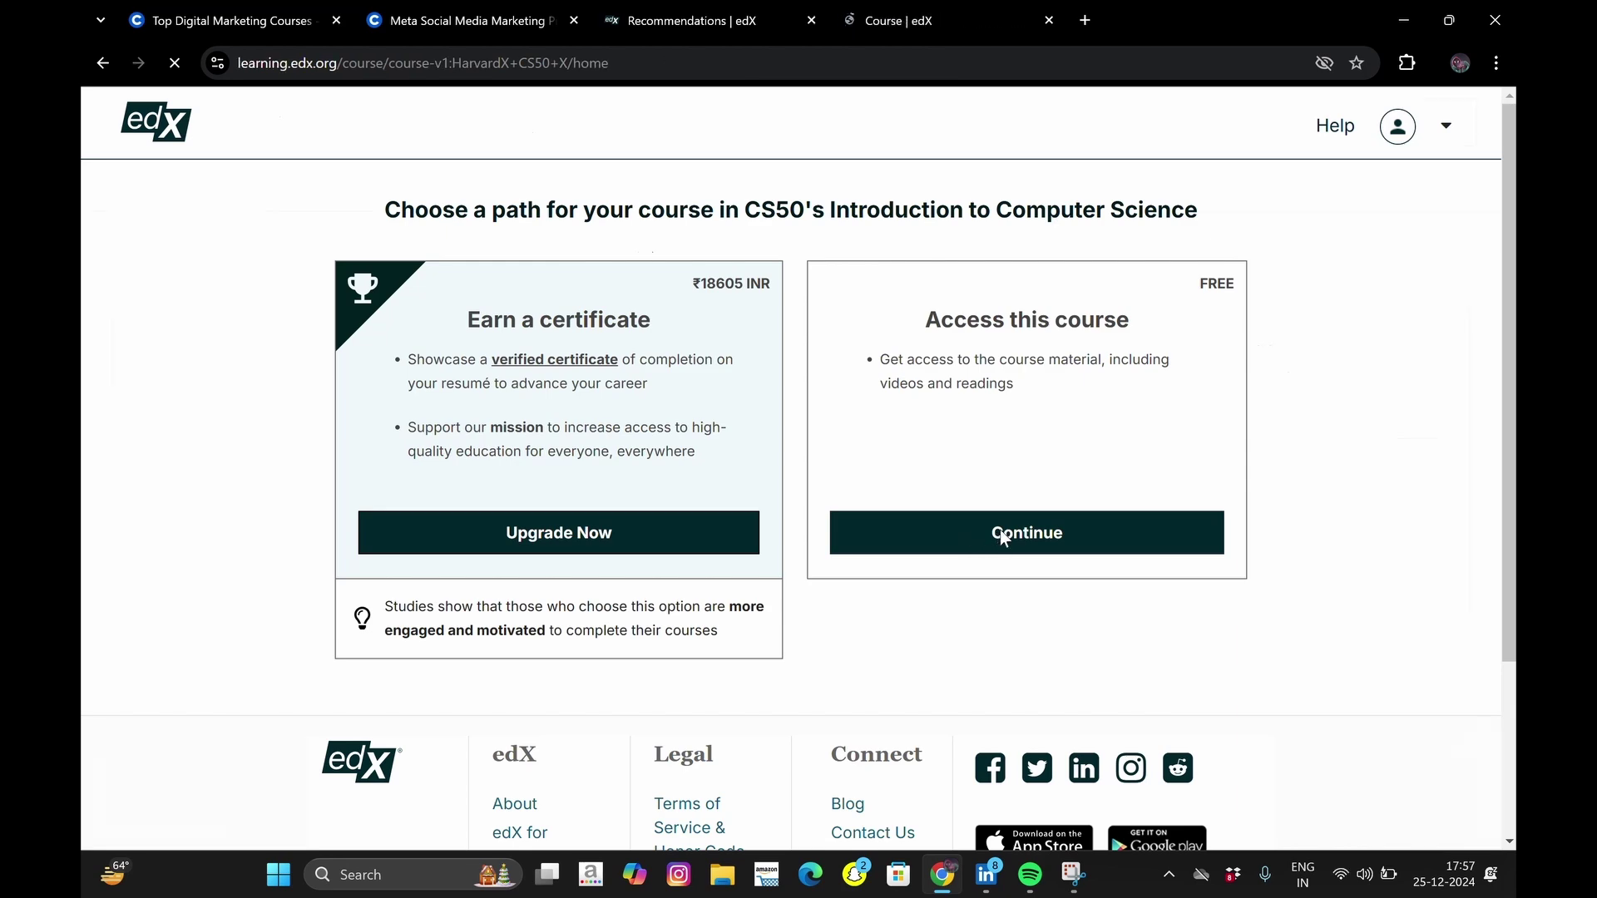
left_click(948, 770)
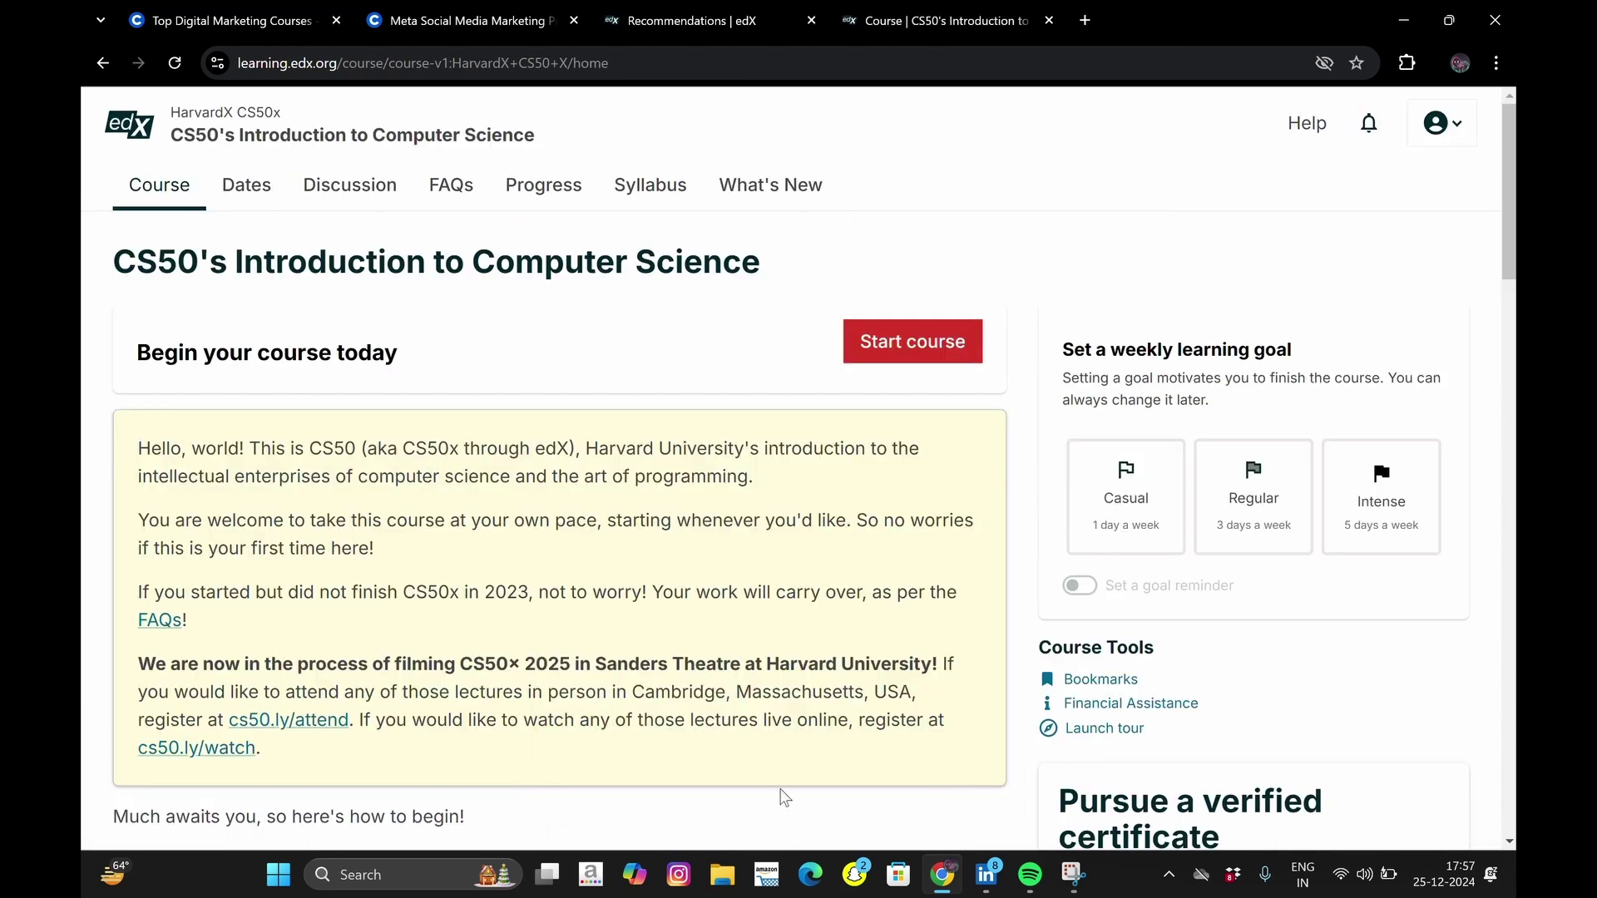
scroll(787, 788, "down", 7)
scroll(794, 761, "up", 7)
left_click(914, 348)
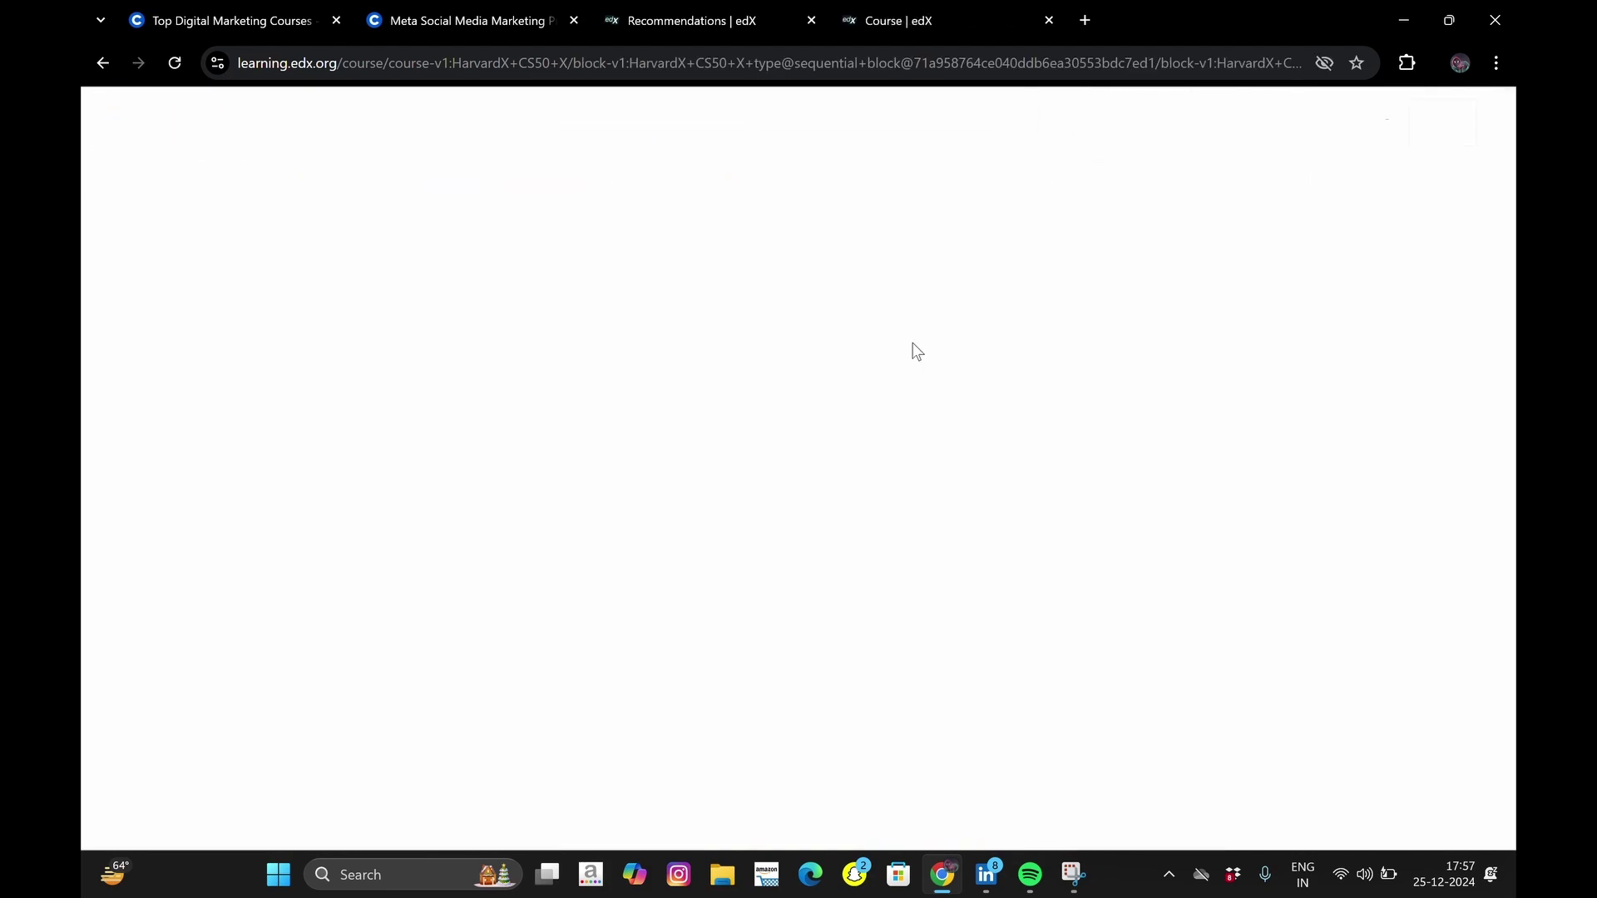
Play the Week 0 Scratch lecture video, then return to the lecture page
scroll(751, 555, "down", 1)
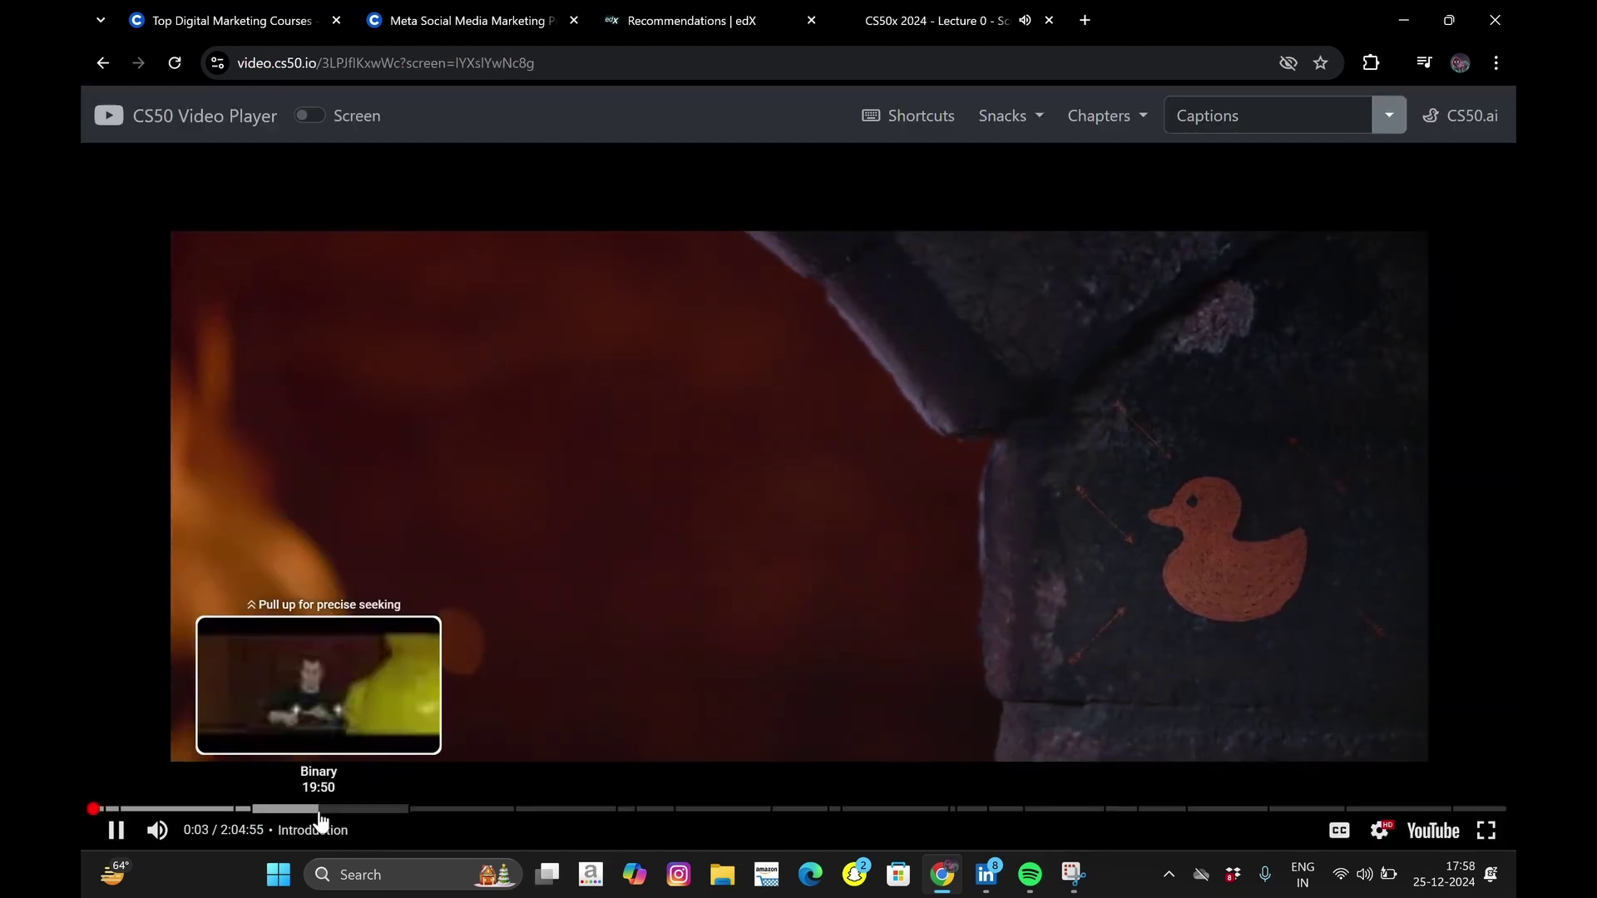
left_click(319, 809)
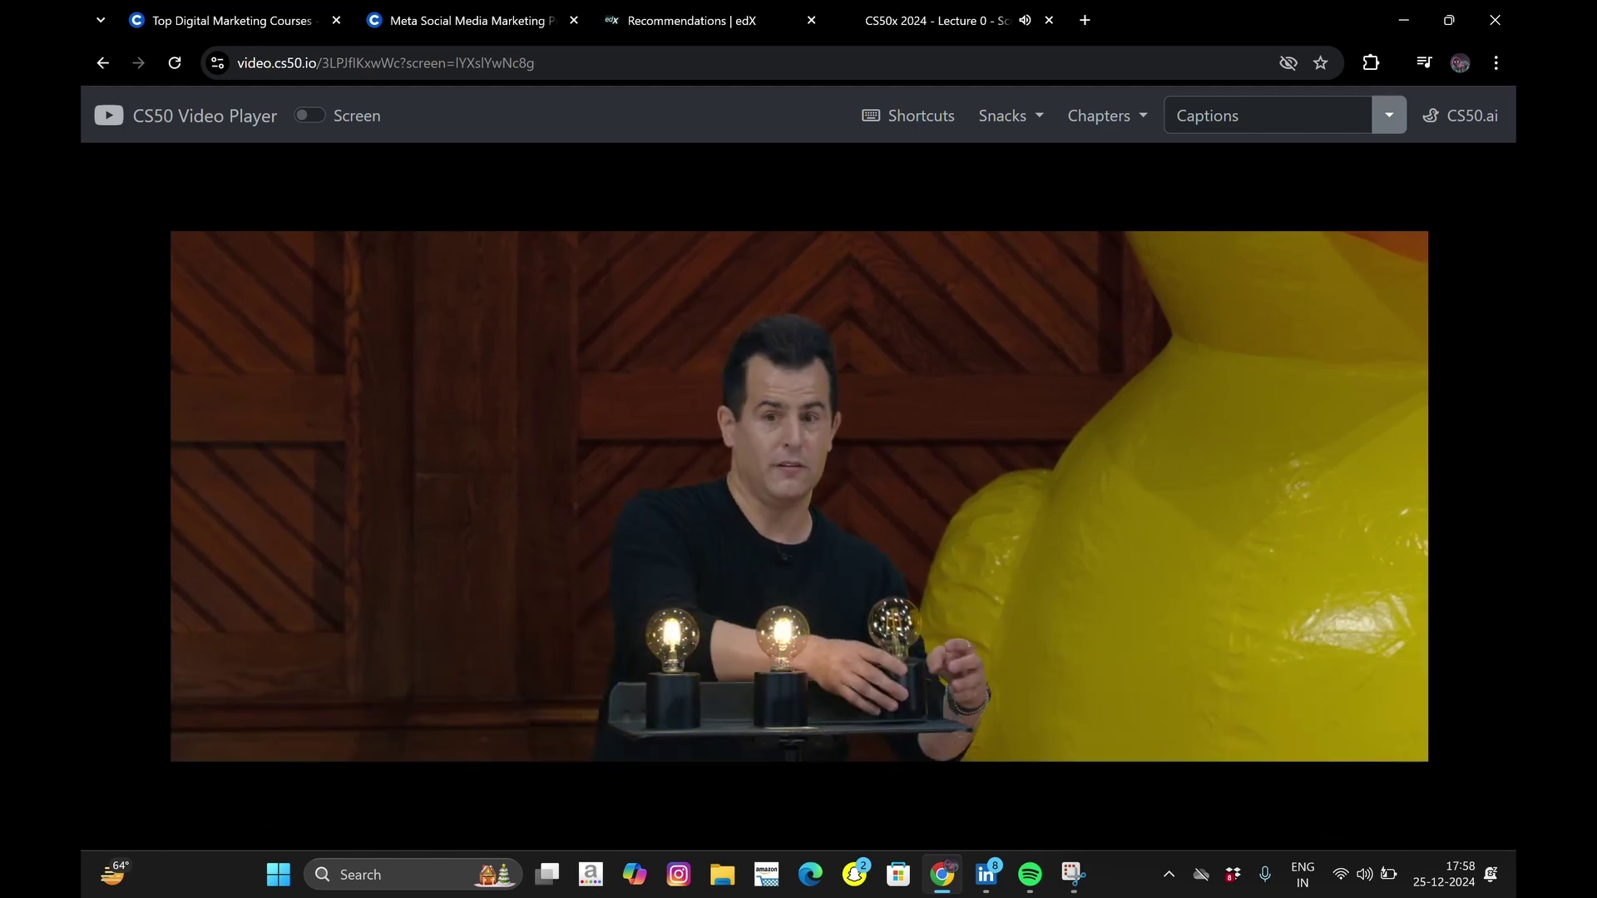
key("alt+Left")
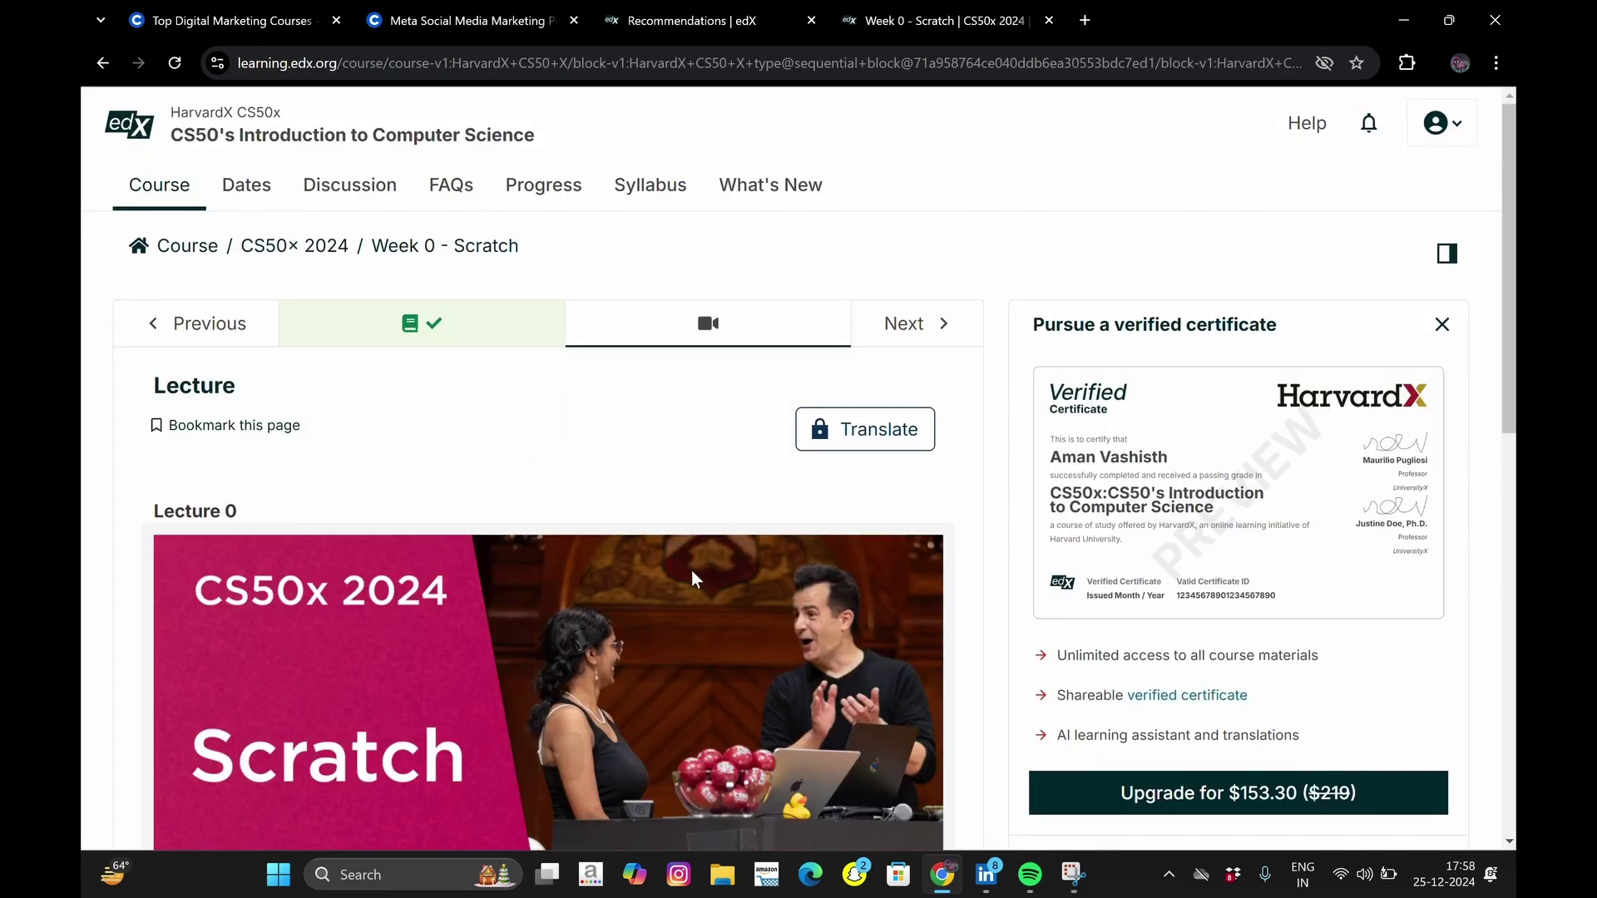
Dismiss the translation popup and advance through Week 1 - C to the Section 1 video
scroll(590, 677, "down", 5)
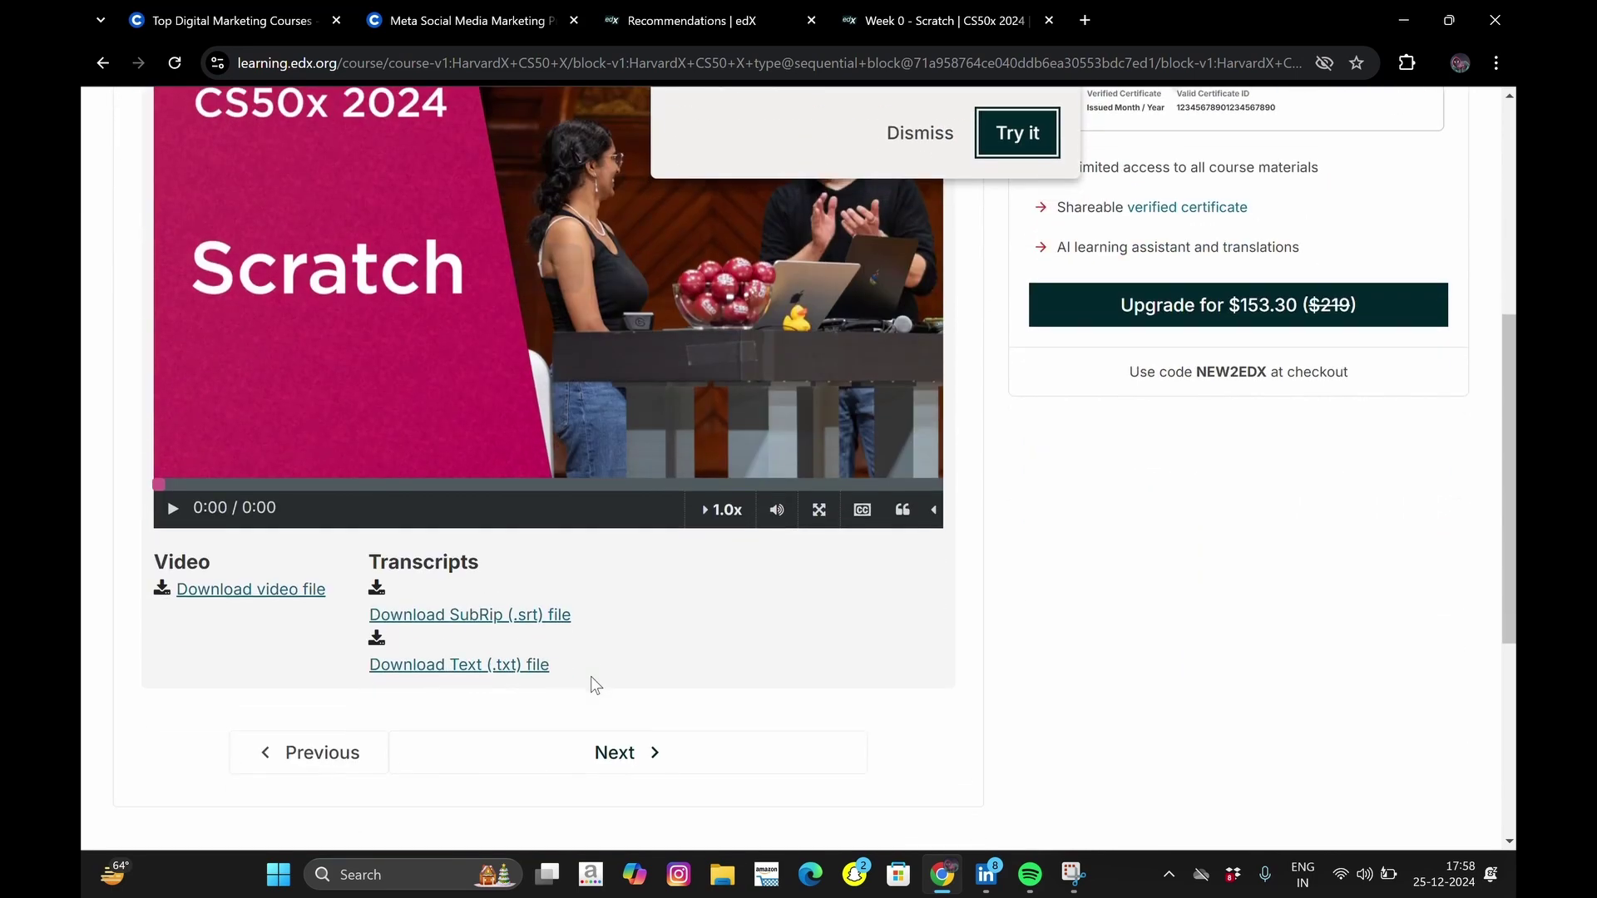
left_click(920, 135)
left_click(613, 752)
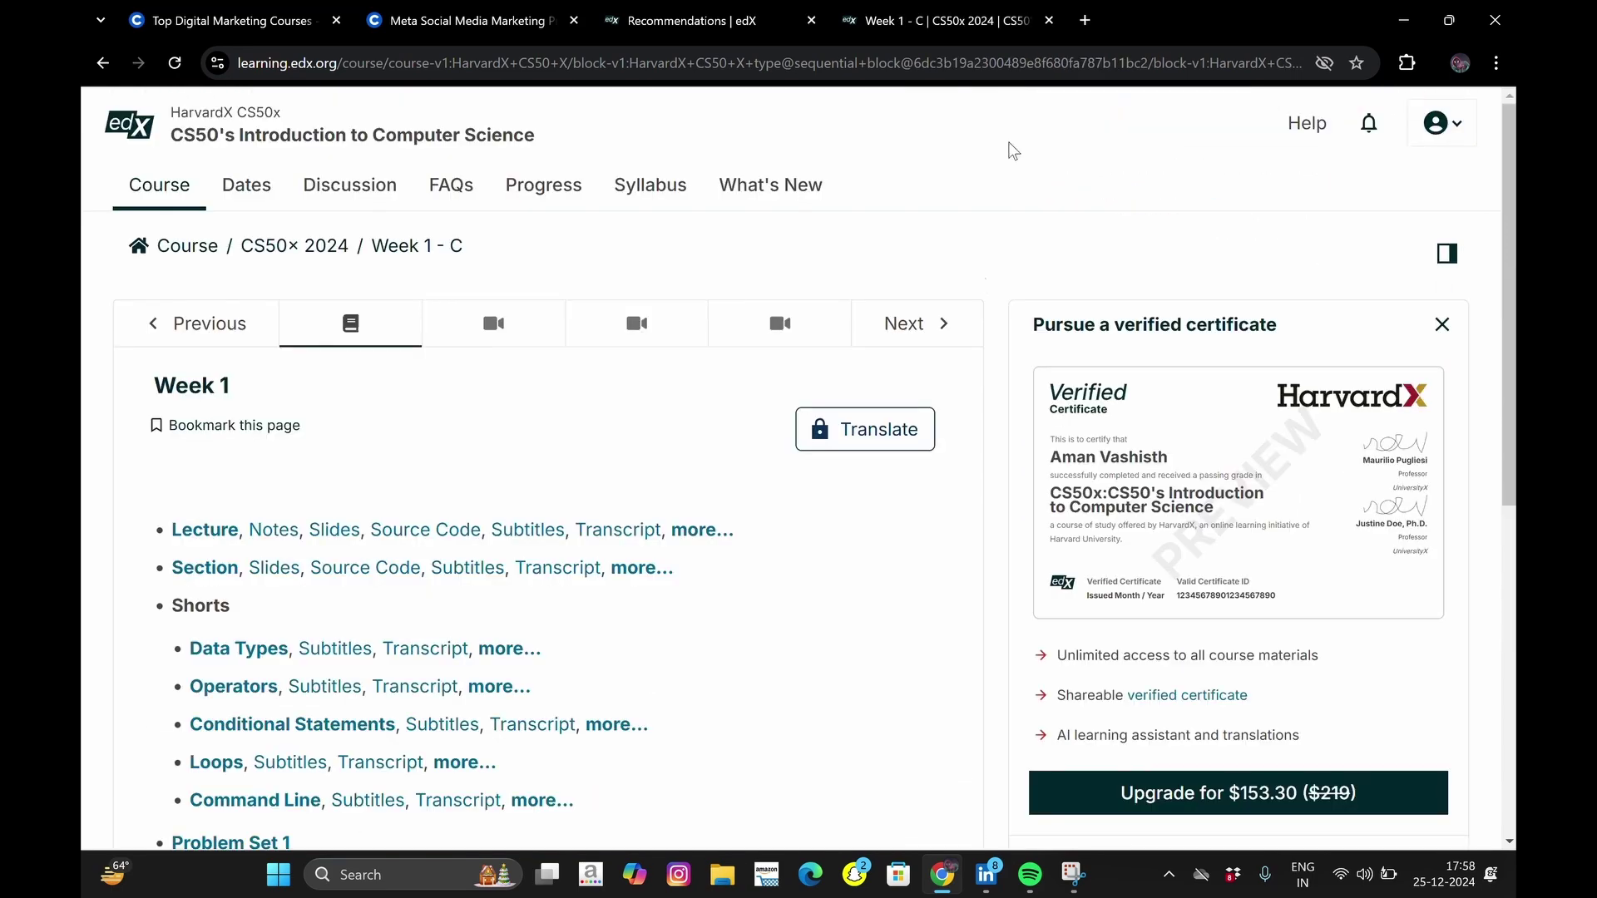
scroll(803, 740, "down", 3)
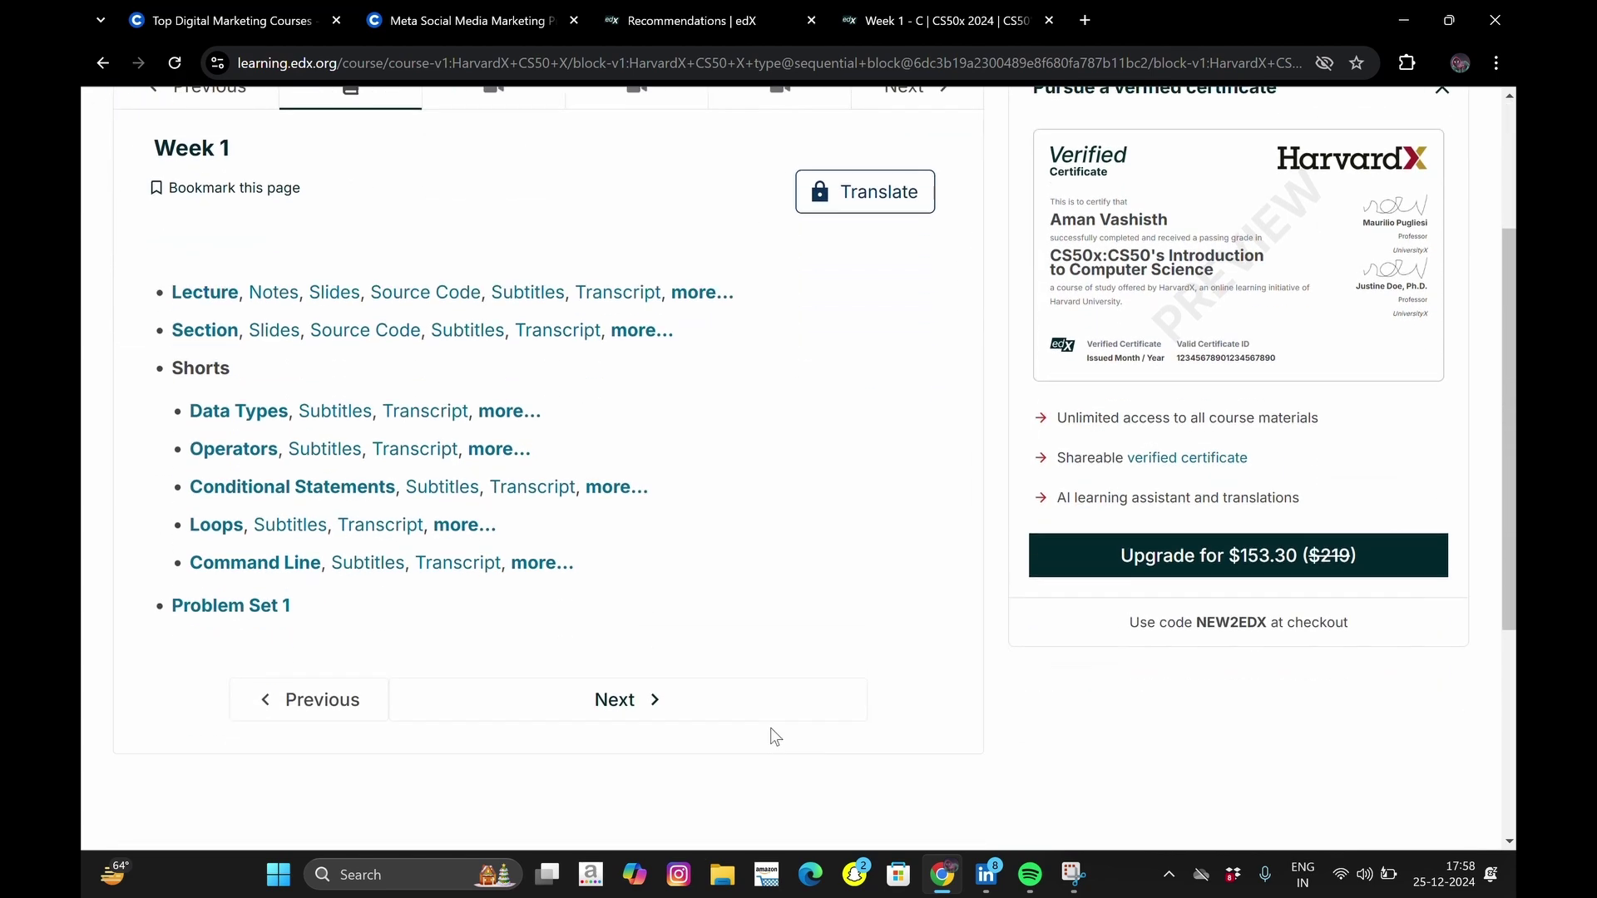
left_click(727, 700)
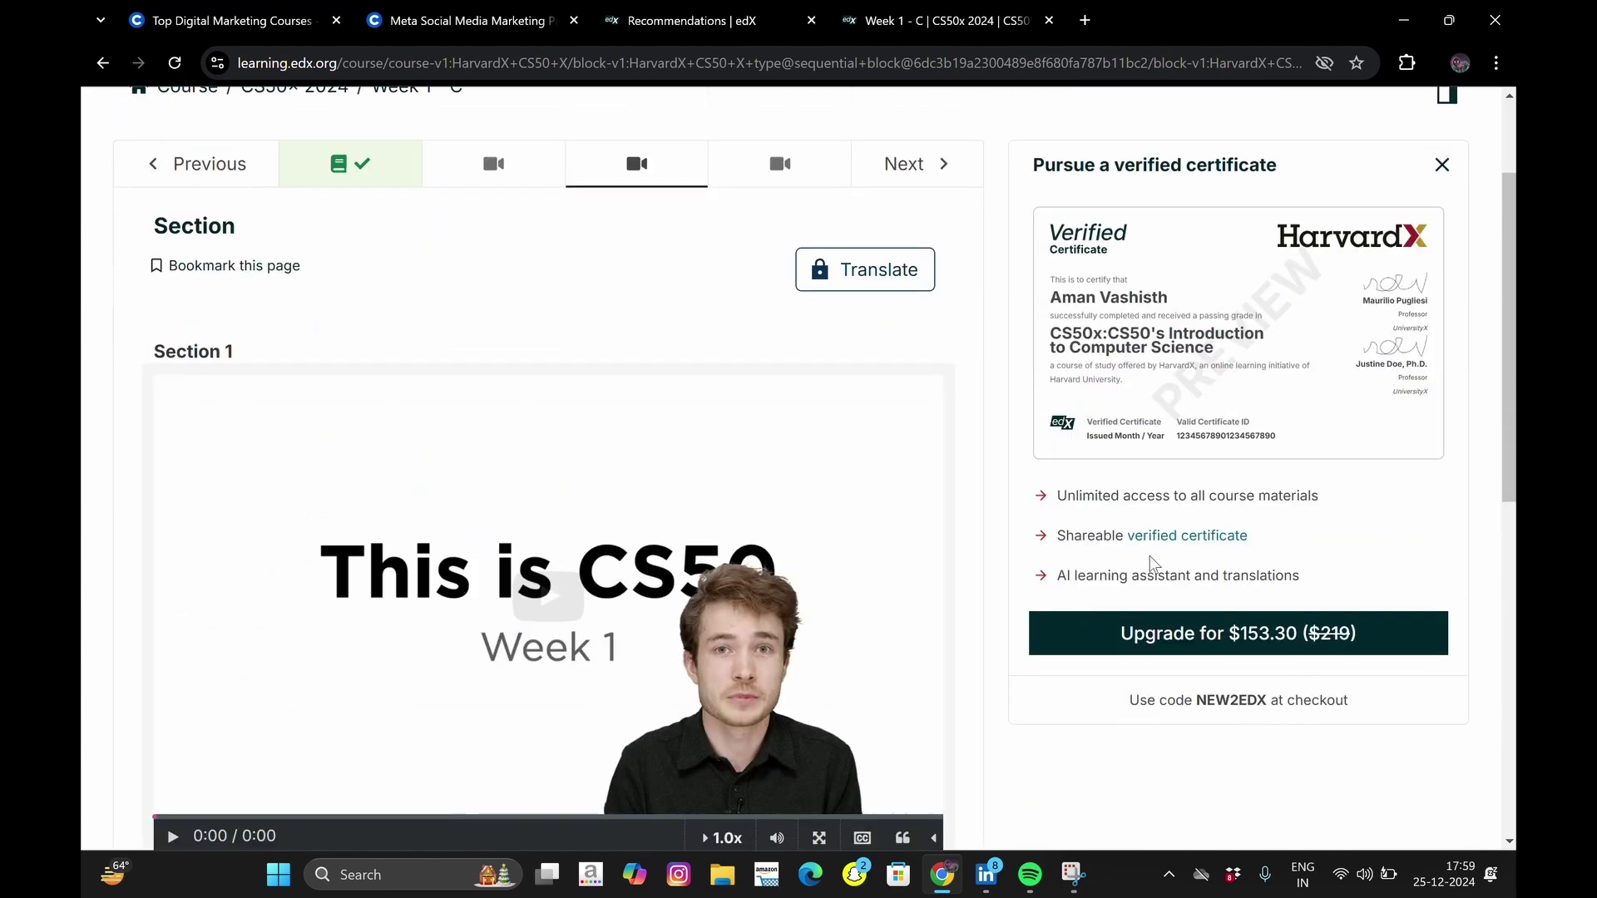